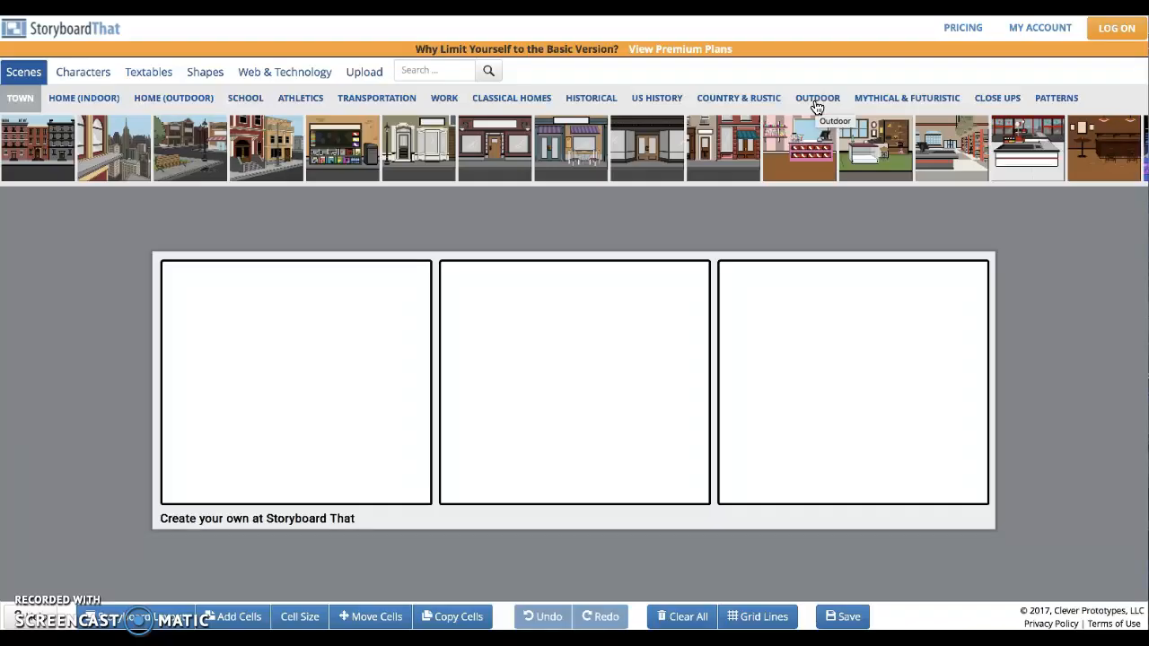
Fill the three cells, in order, with the Outdoor scenes of the green island, the beach waves and the rocky shoreline
left_click(818, 106)
left_click(824, 105)
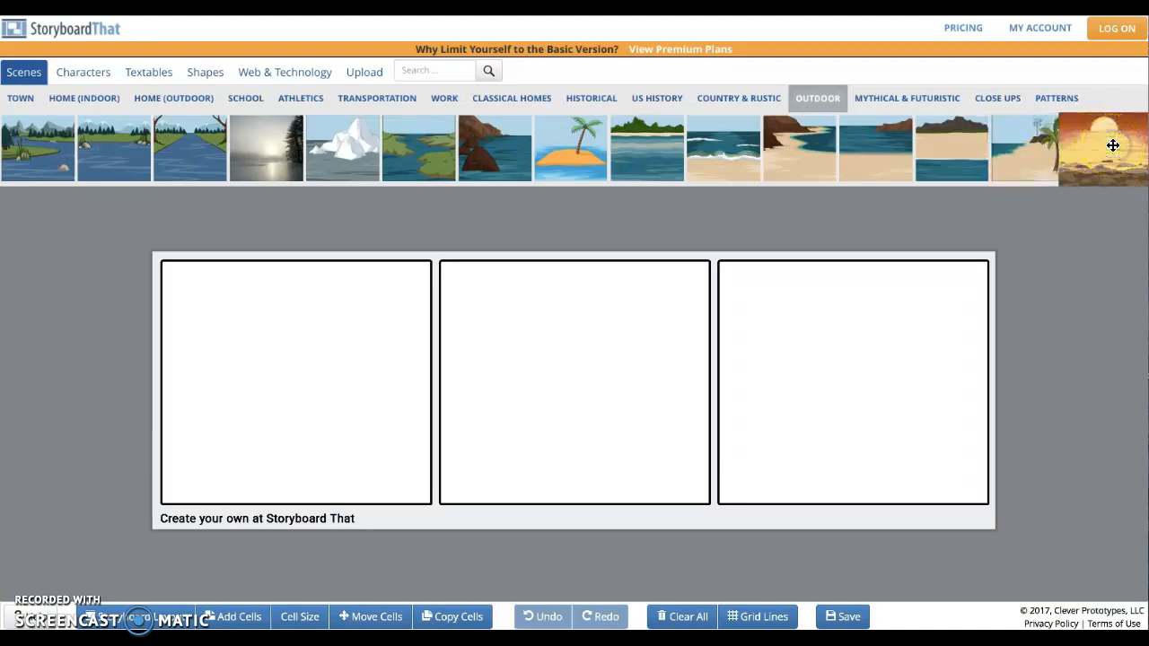
scroll(1112, 145, "right", 4)
scroll(1112, 145, "right", 6)
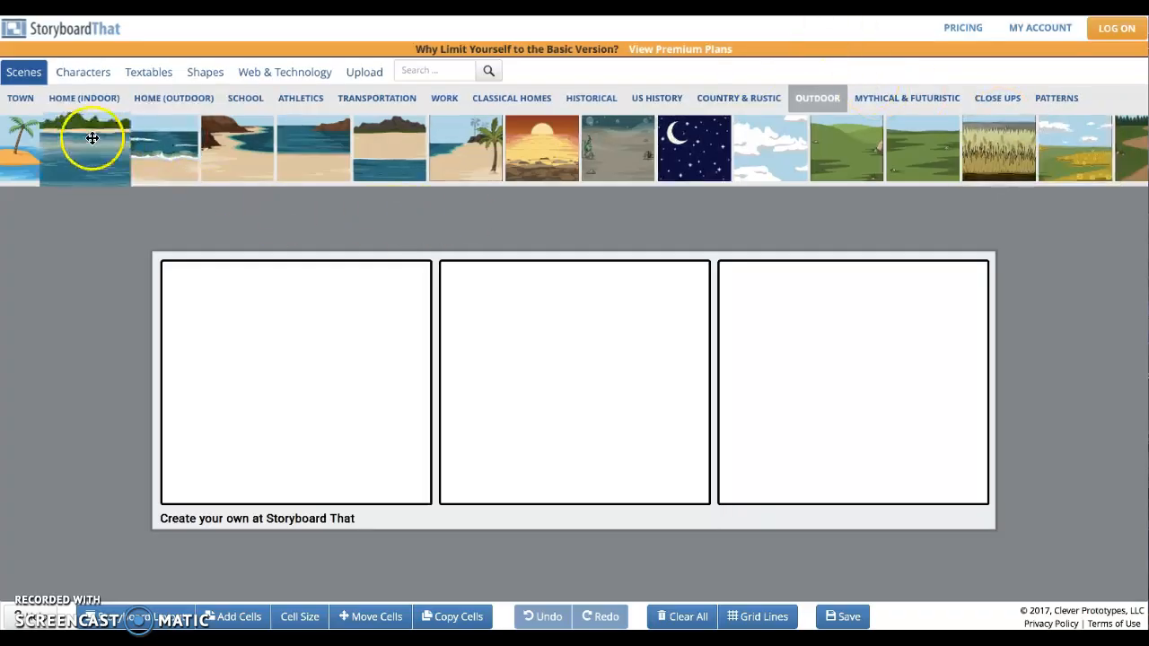
left_click_drag(87, 136, 533, 324)
left_click_drag(251, 123, 739, 358)
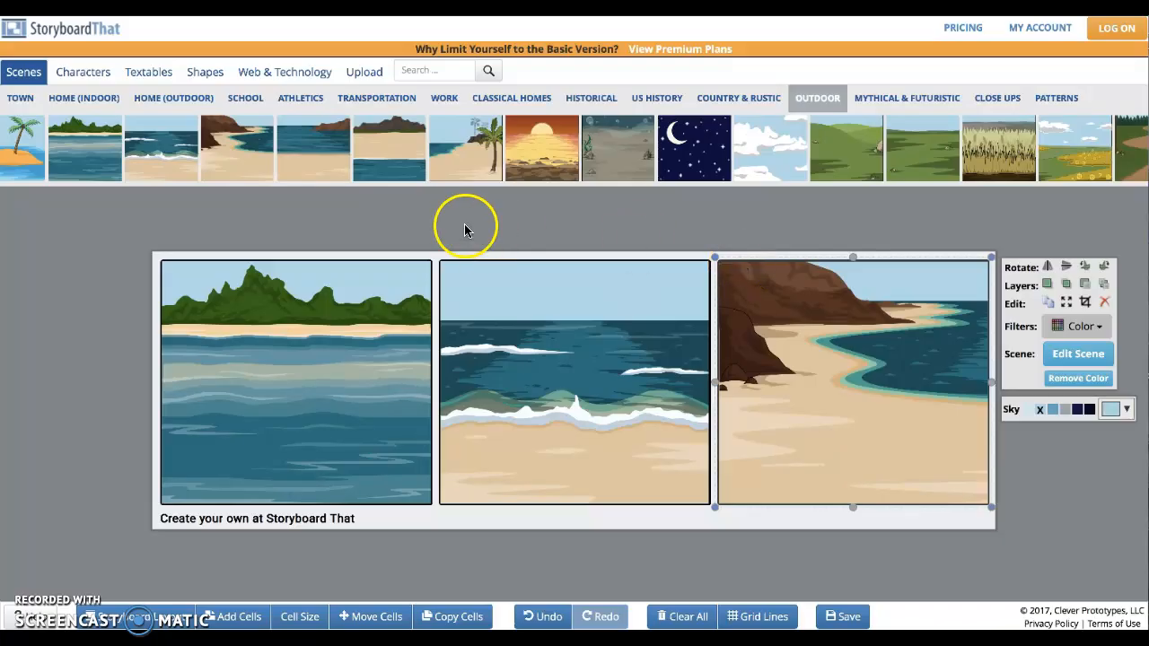
Show the Kids collection of characters
left_click(86, 80)
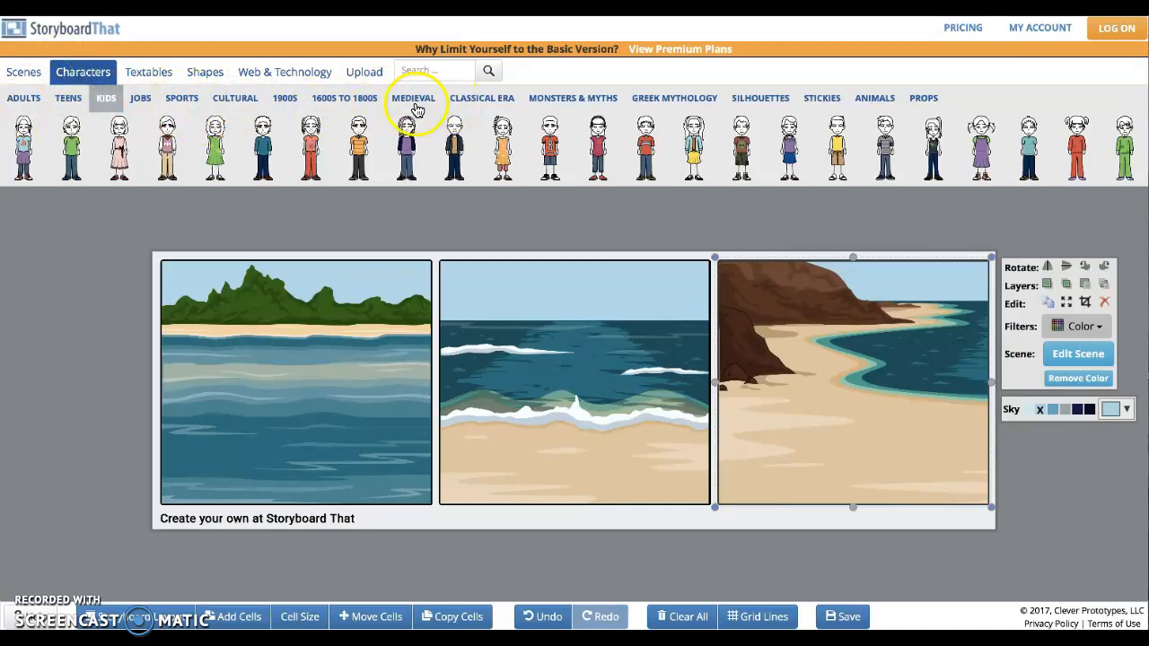
left_click(109, 100)
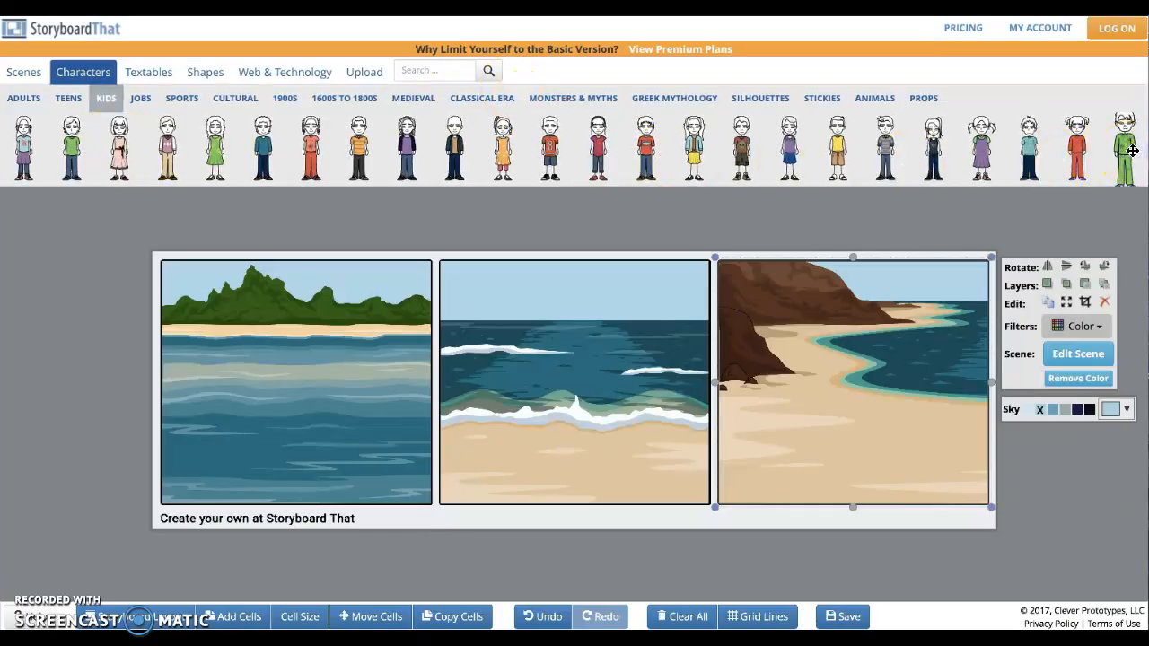
key("Right")
key("Right")
key("Right")
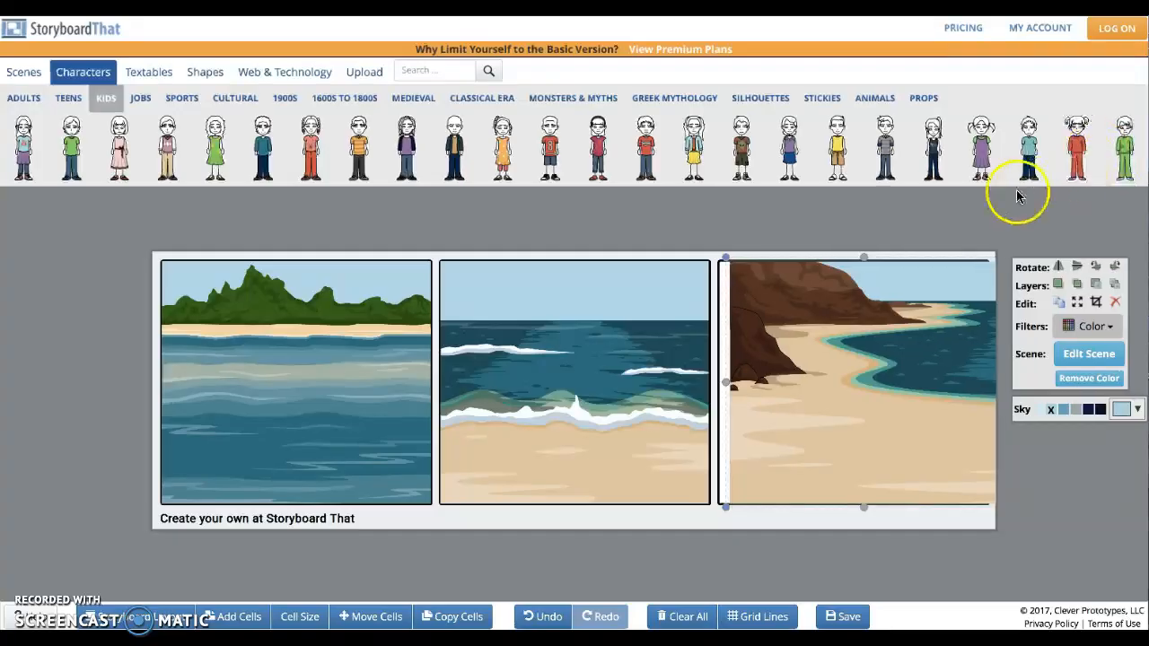
left_click(866, 301)
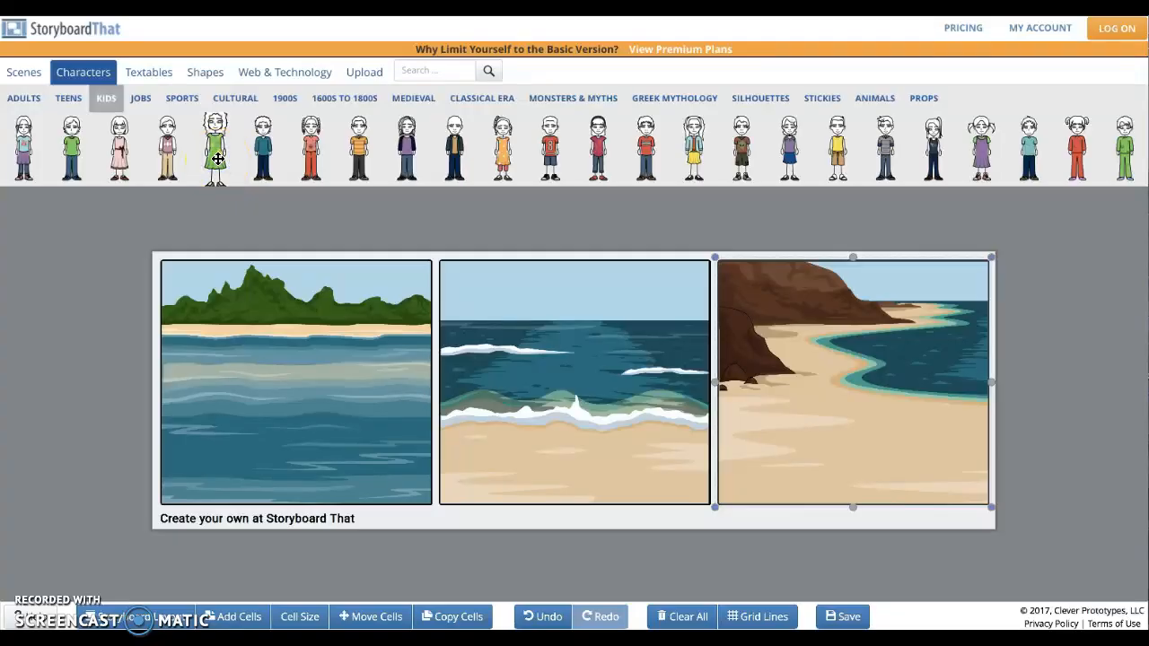
Add the green-dress girl to the first cell and recolour her with brown hair, tan skin, blue eyes, blue pattern, red dress and grey shoes
left_click_drag(217, 161, 283, 346)
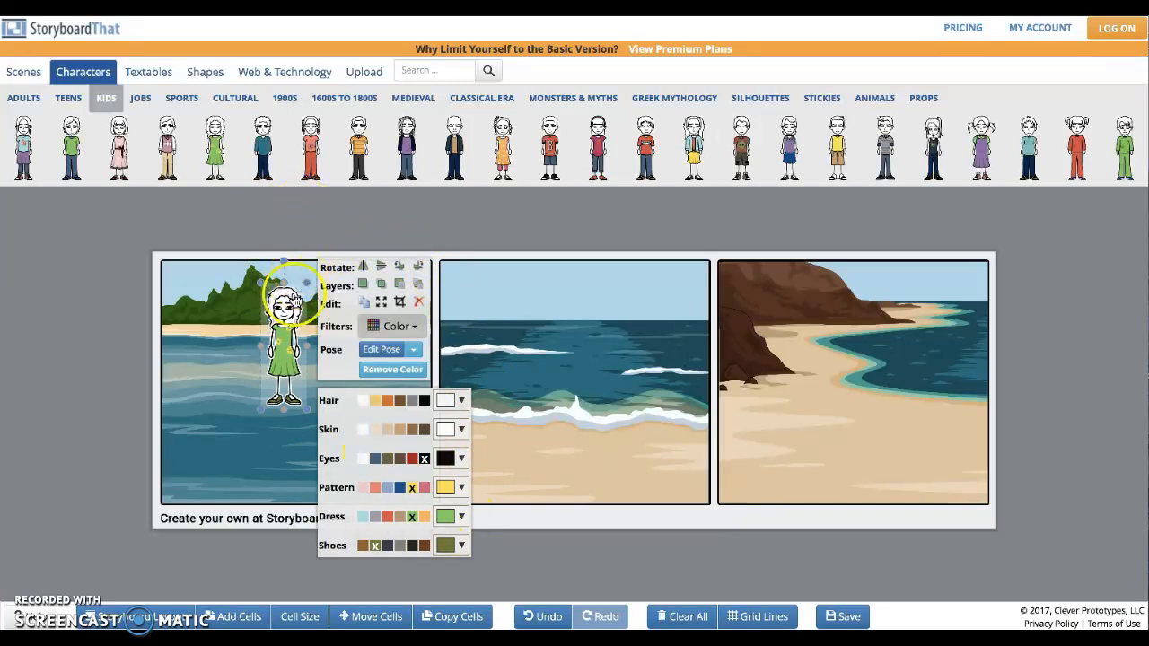
left_click(400, 400)
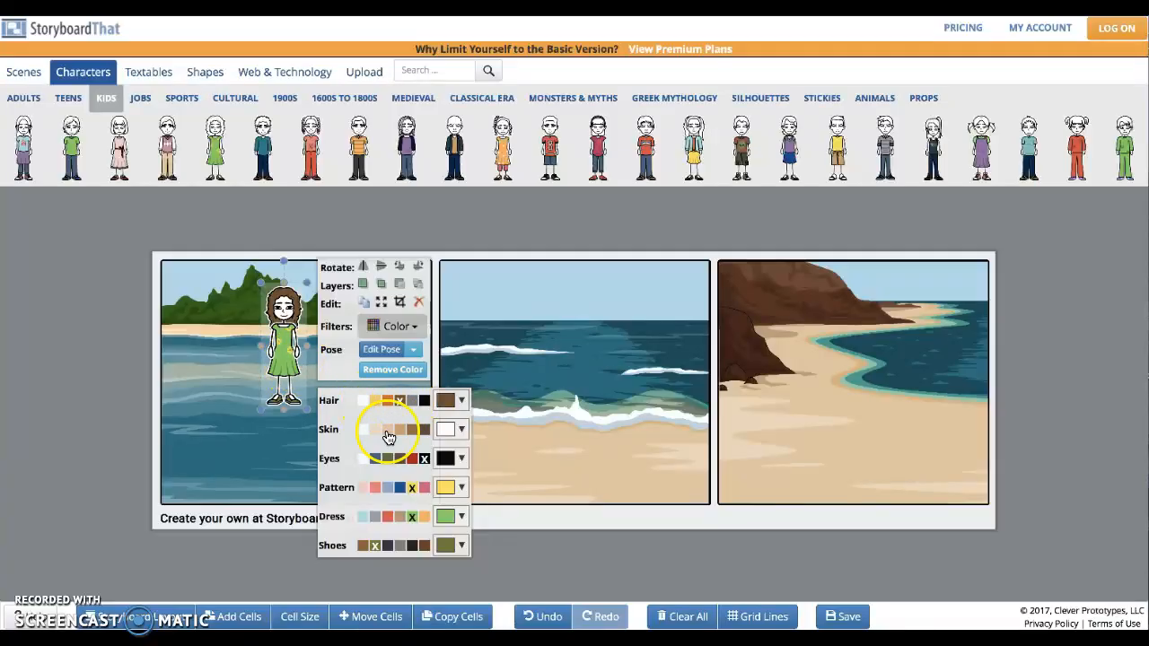
left_click(399, 429)
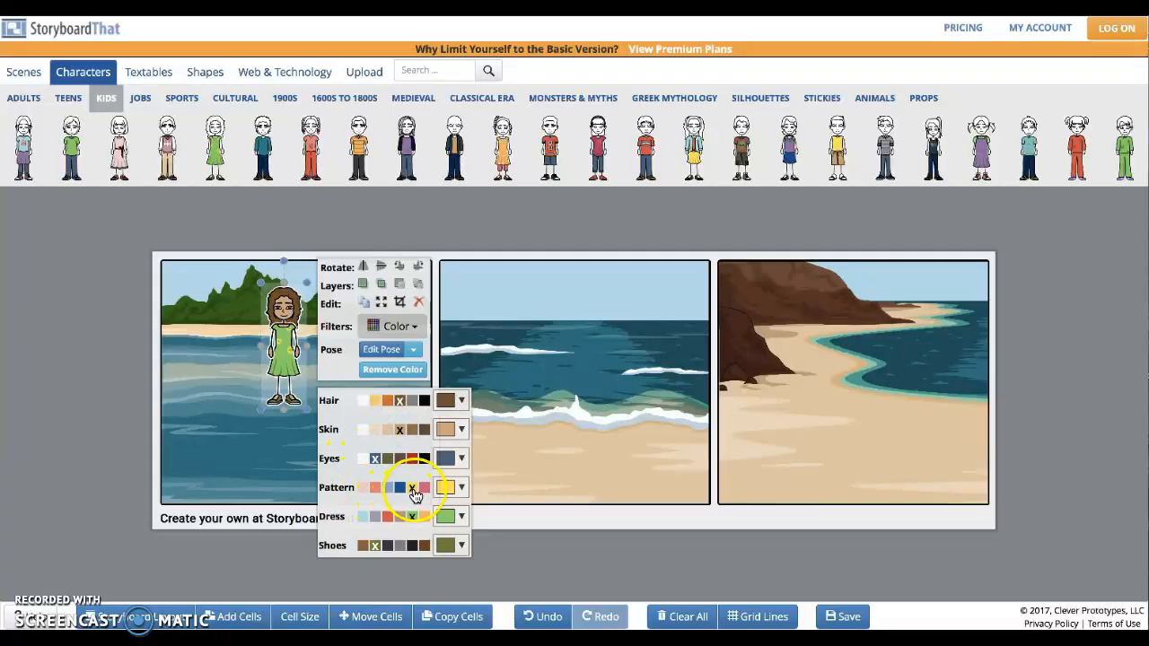
left_click(401, 489)
left_click(386, 518)
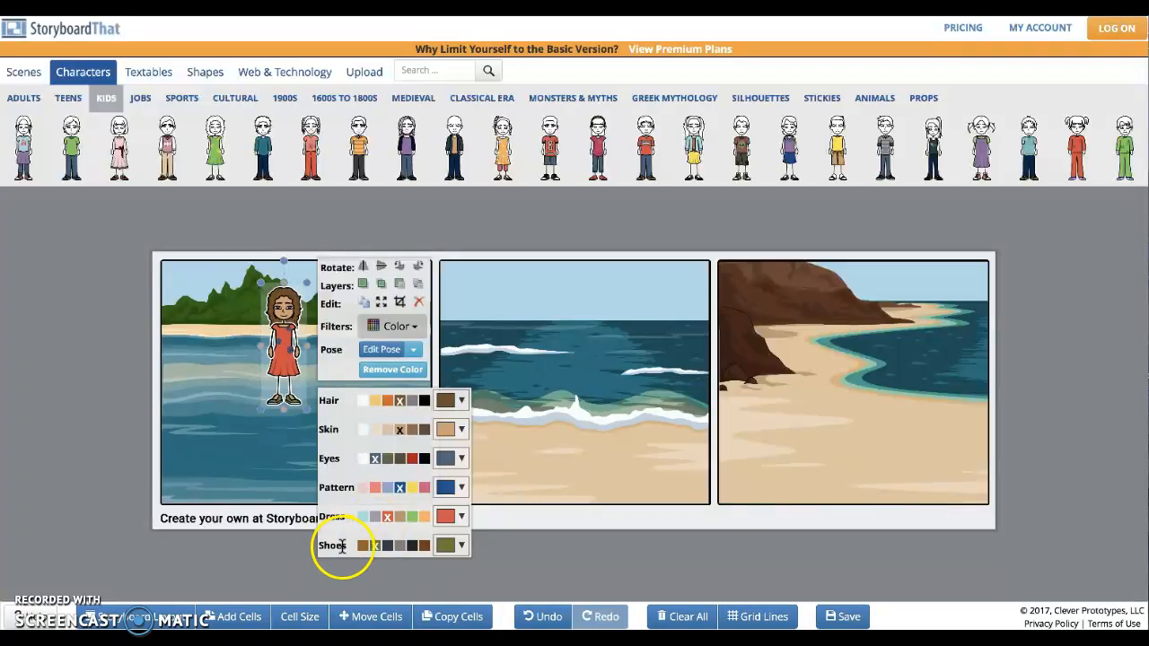
left_click(401, 546)
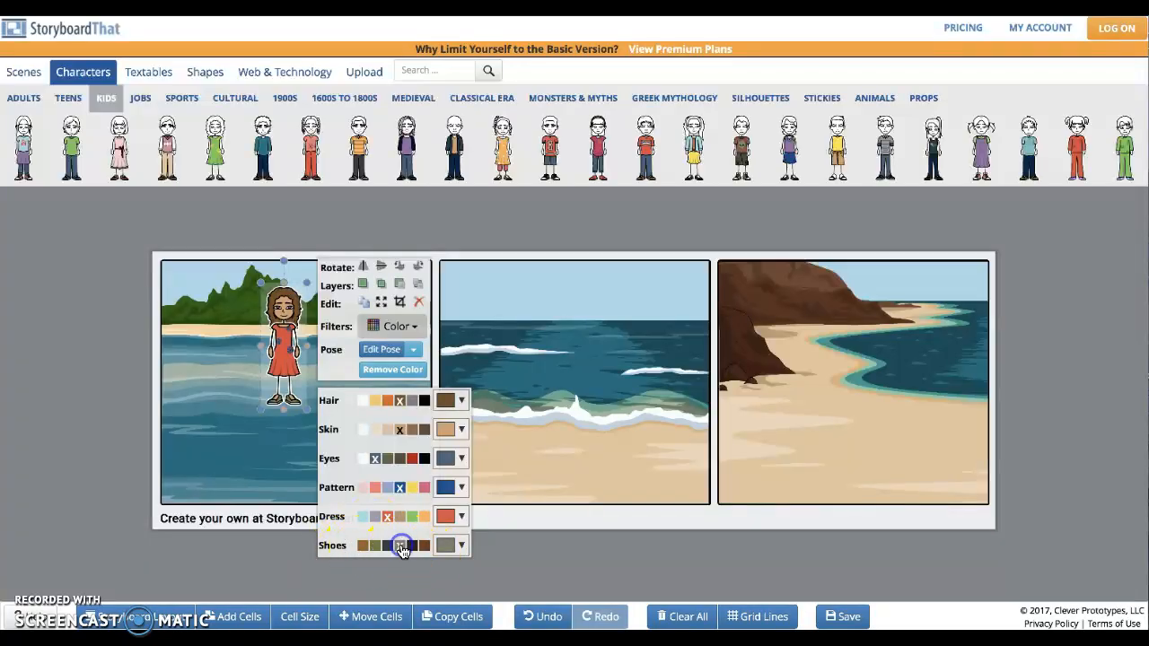
left_click(265, 466)
left_click(271, 465)
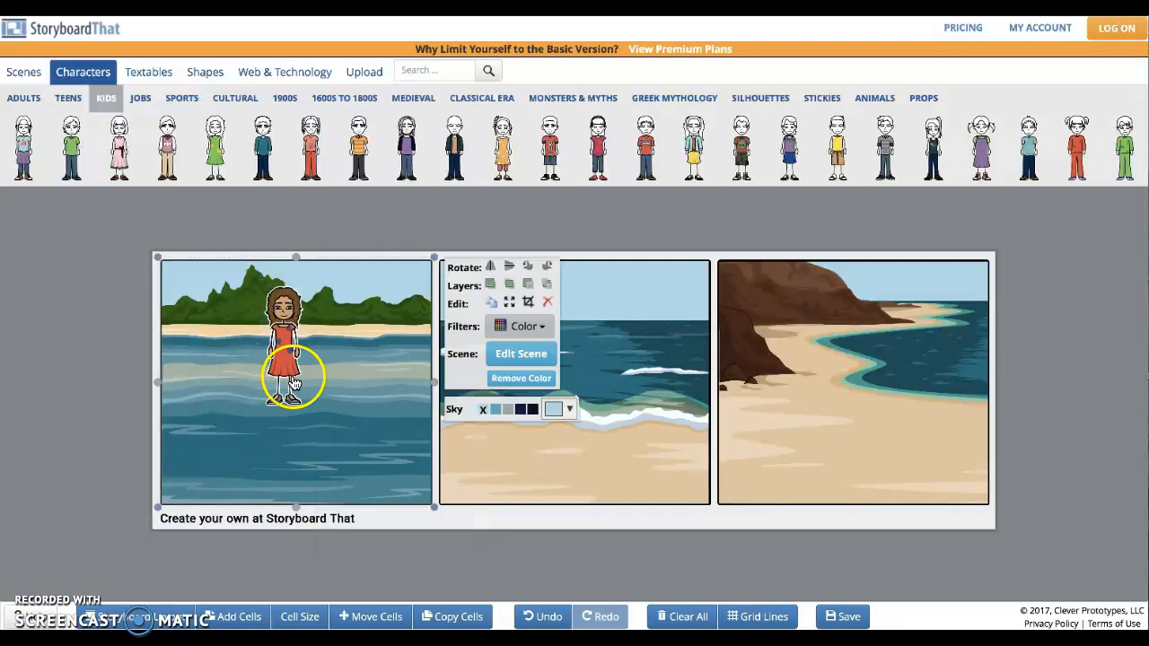
Shrink the girl to about half her height and place her on the sand strip at the first scene's far left
left_click_drag(284, 359, 213, 359)
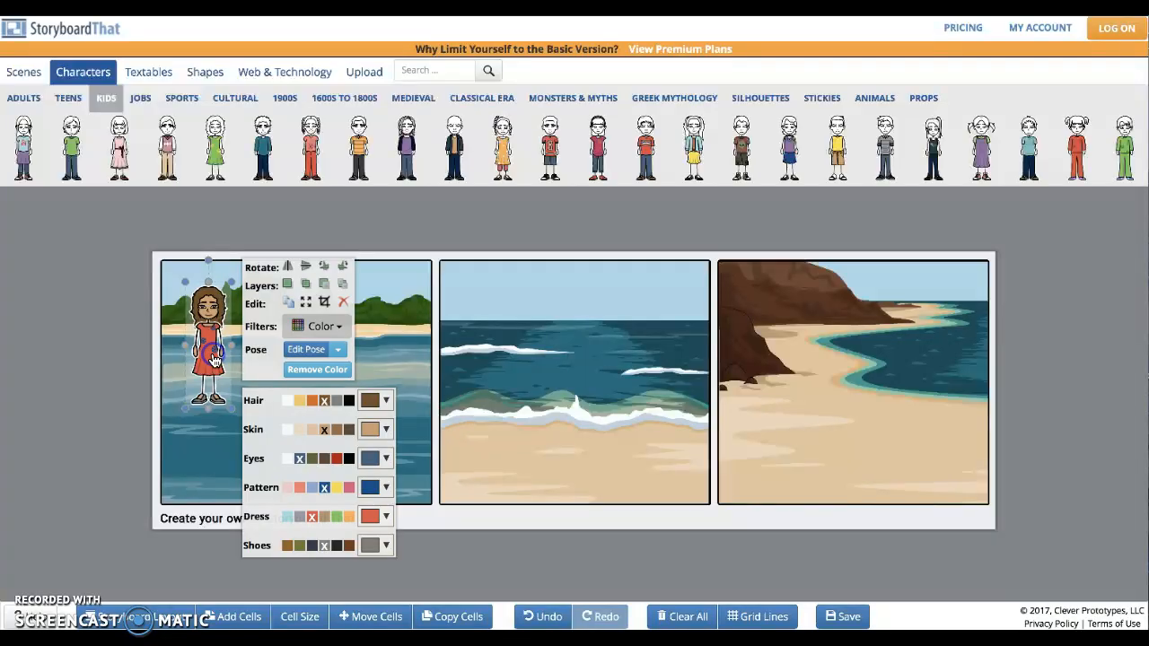
left_click(191, 293)
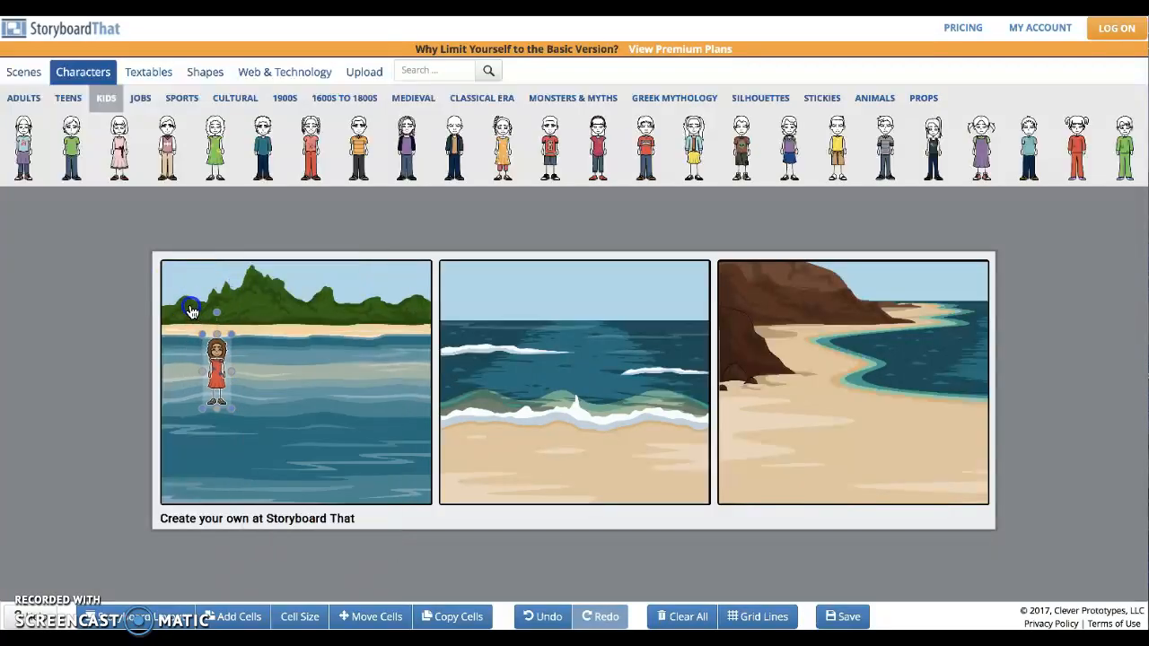
mouse_move(178, 283)
left_mouse_down()
mouse_move(191, 303)
mouse_move(185, 286)
left_mouse_up()
left_click_drag(205, 351, 176, 280)
left_click_drag(199, 339, 186, 310)
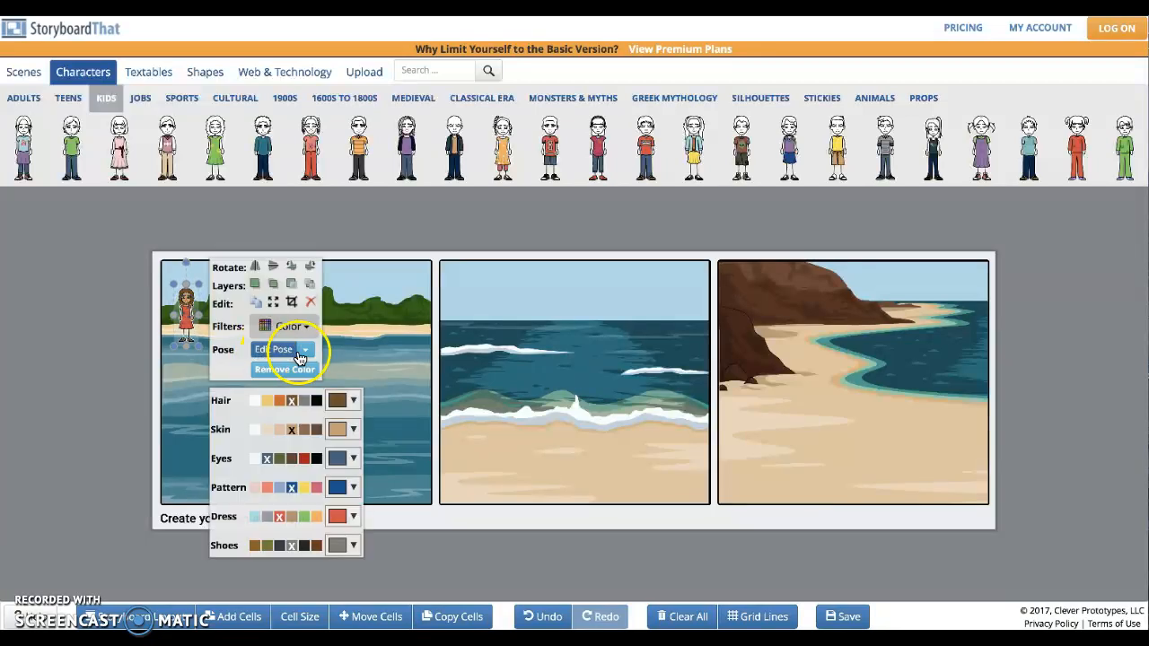
left_click(374, 349)
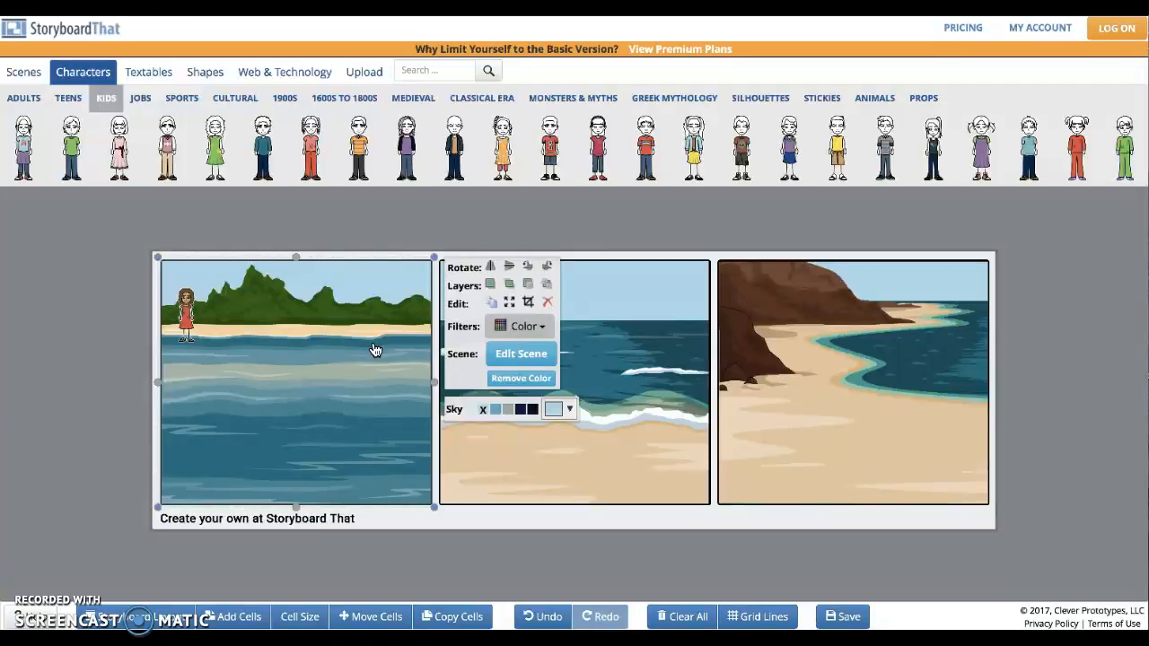
Look through the Comic, Artistic and Signage textables, then return to the Classic ones
left_click(155, 78)
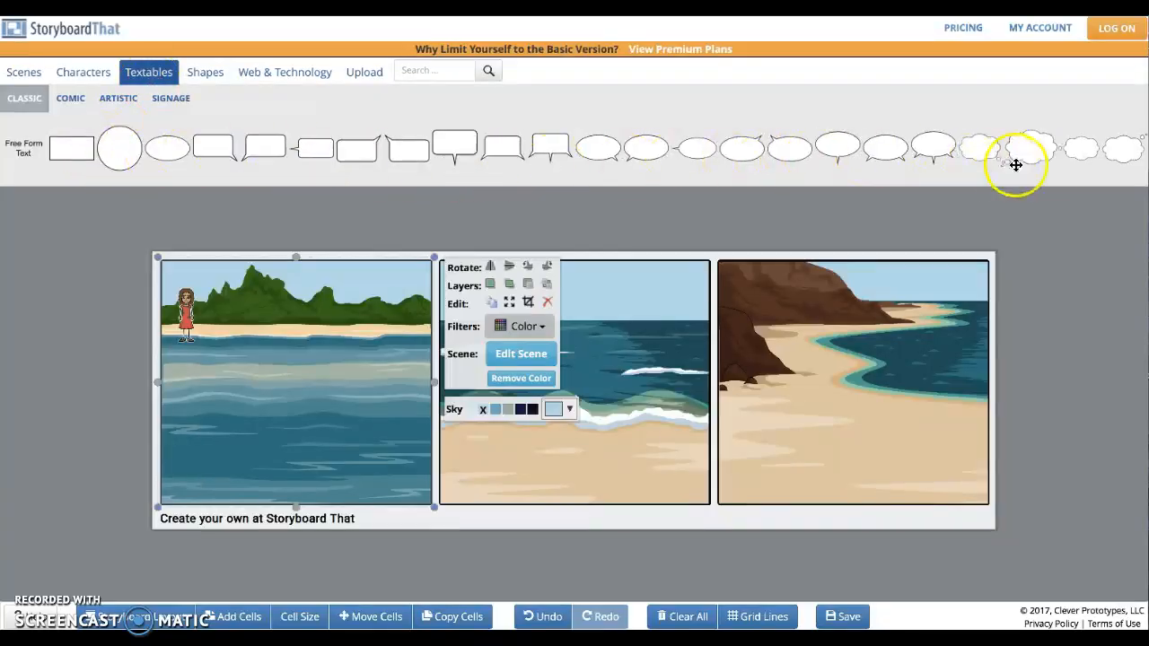
left_click(72, 98)
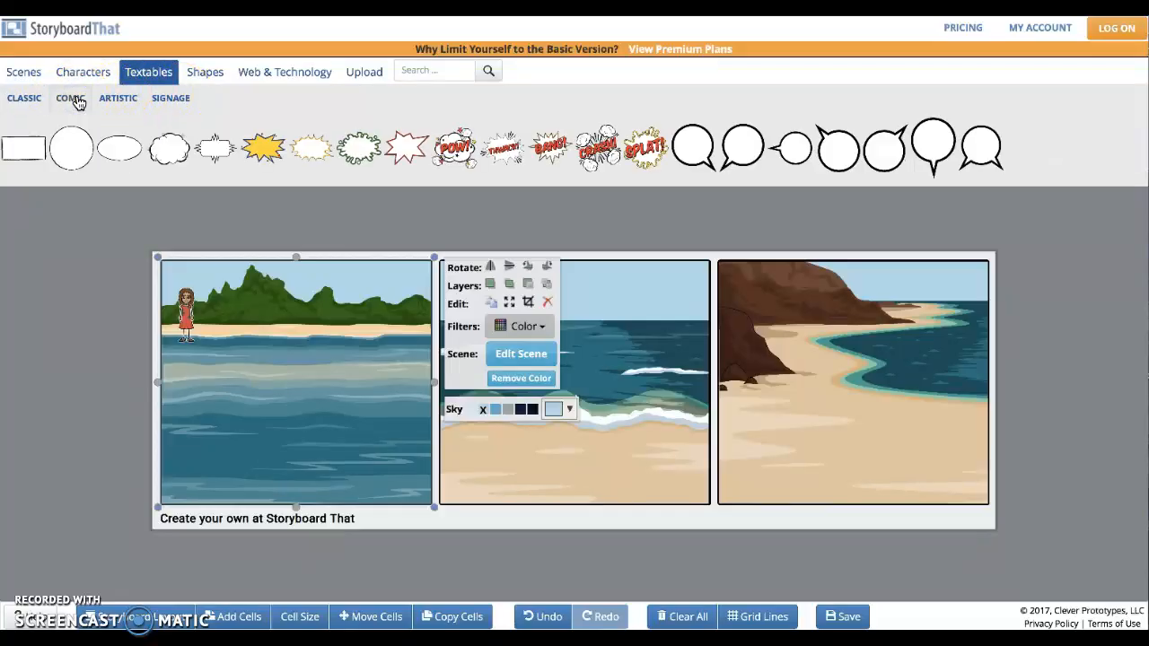
left_click(119, 104)
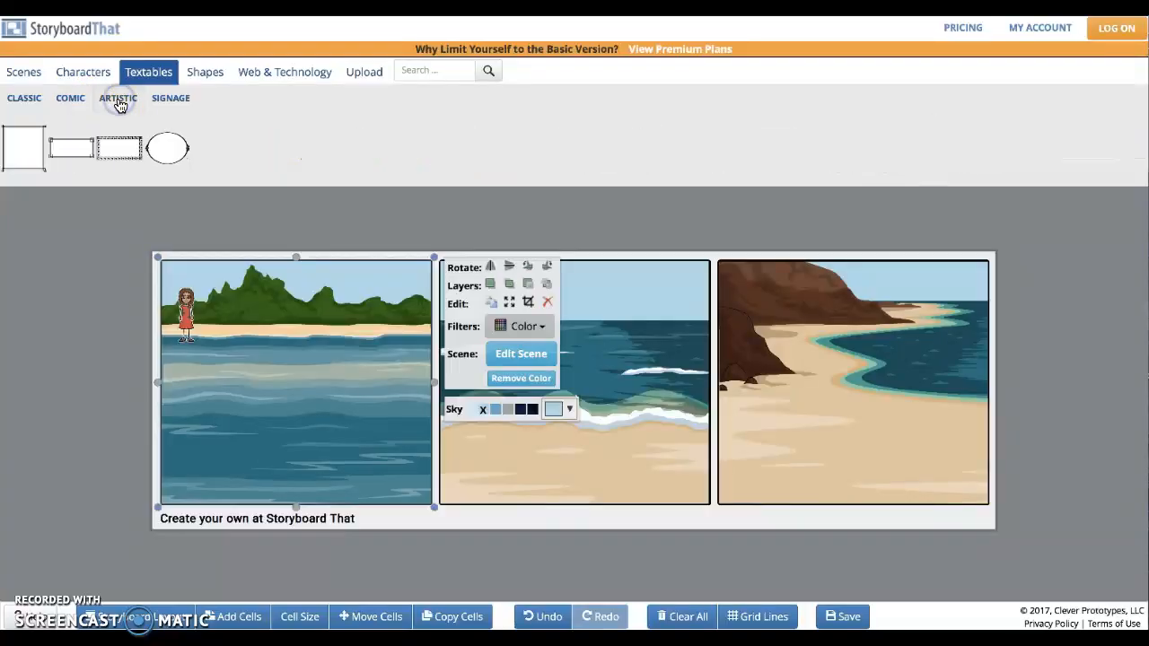
left_click(179, 104)
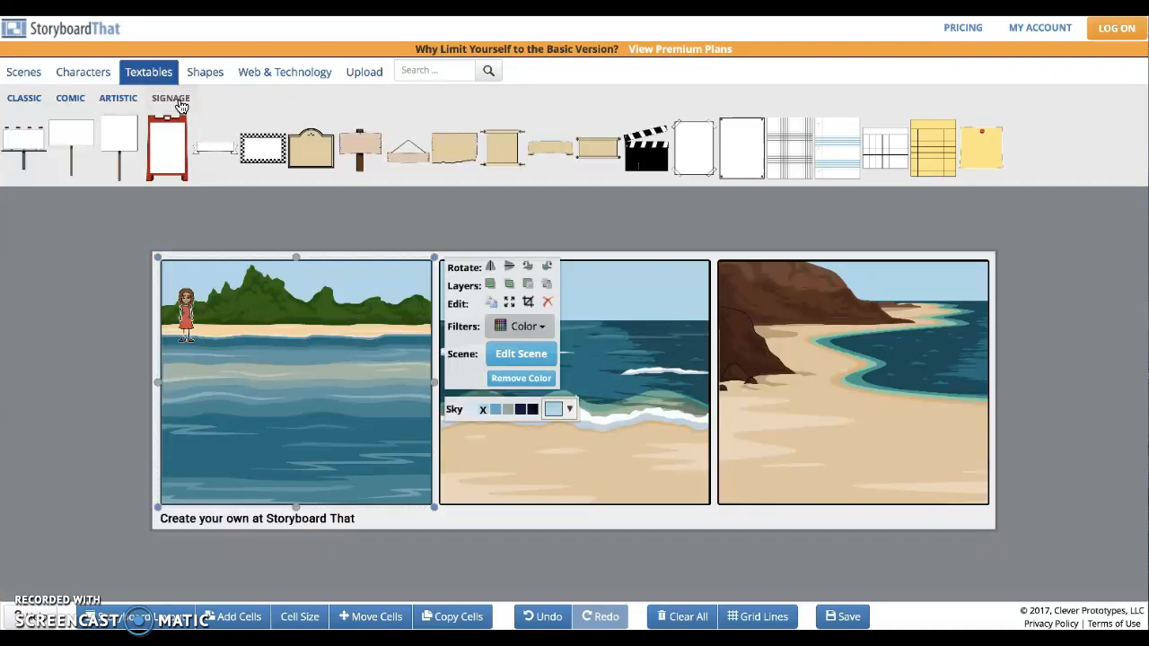
left_click(175, 99)
left_click(33, 104)
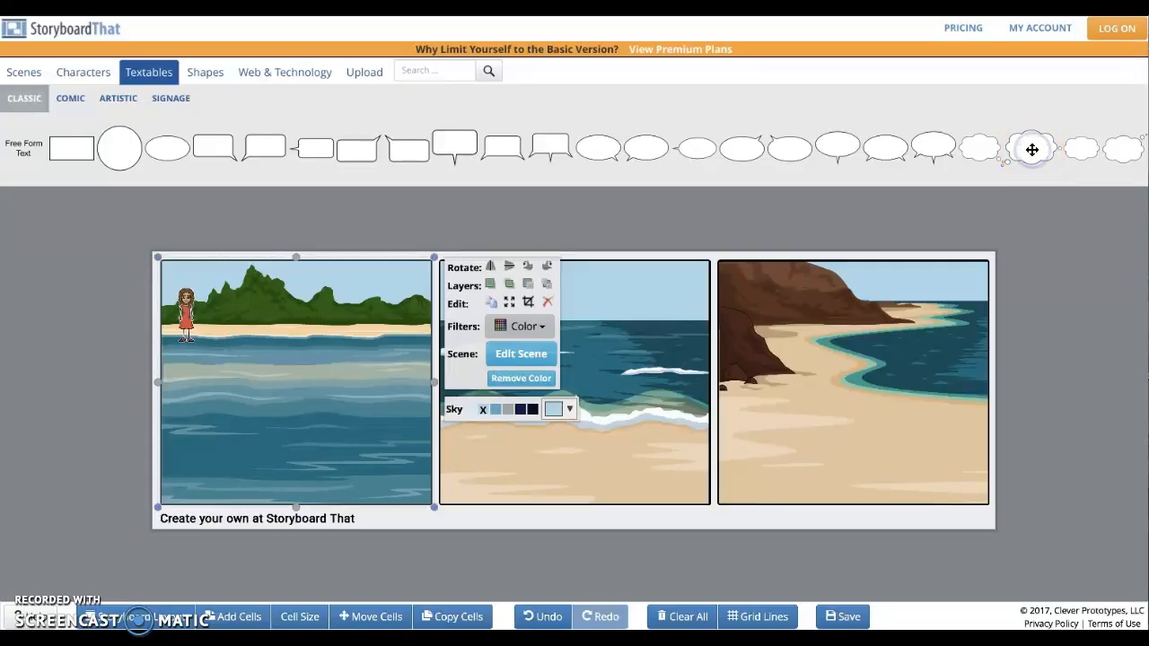
Add a Classic thought bubble to the first cell with the centred text "I love this place!"
left_click_drag(1030, 151, 223, 286)
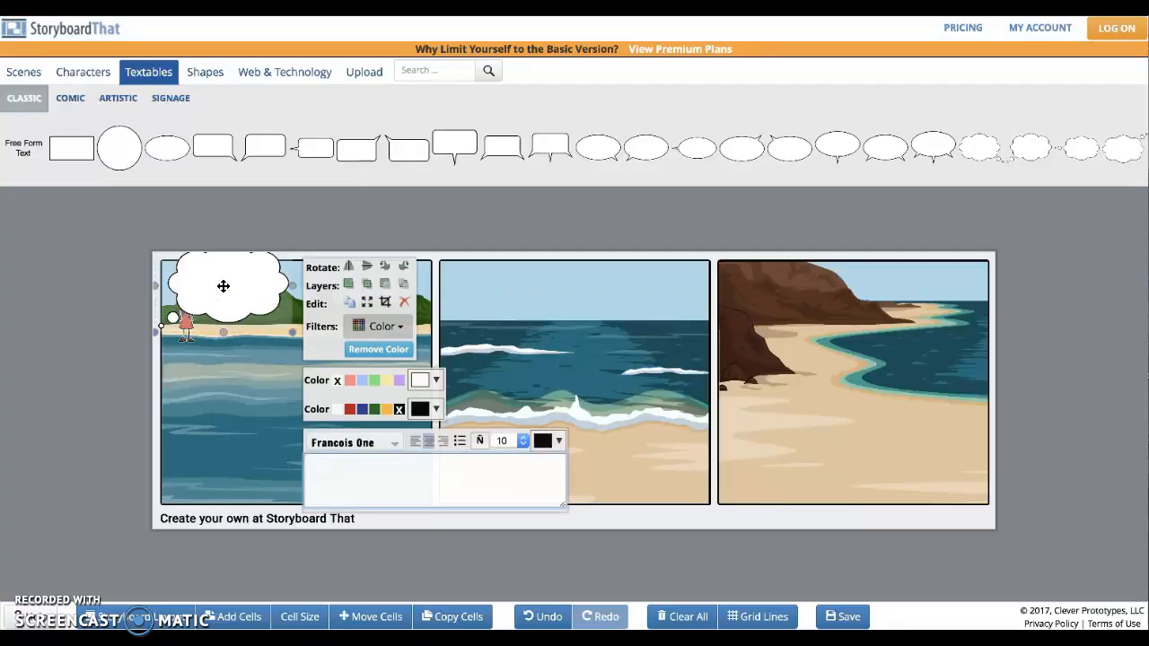
left_click(225, 285)
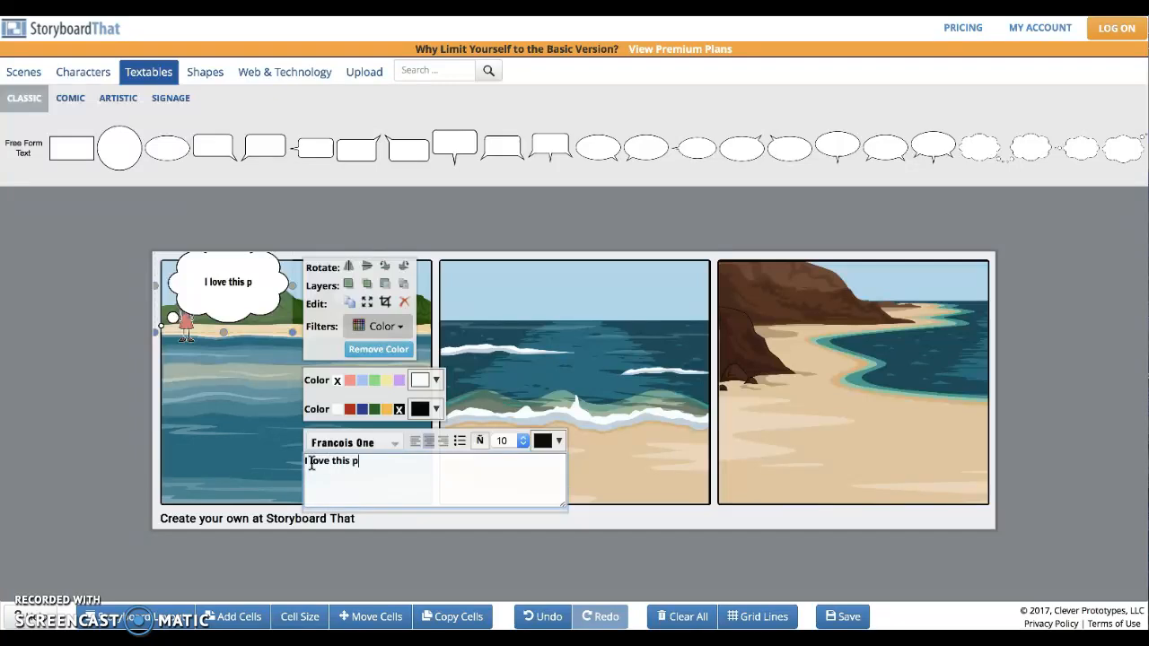
type("!")
left_click(419, 411)
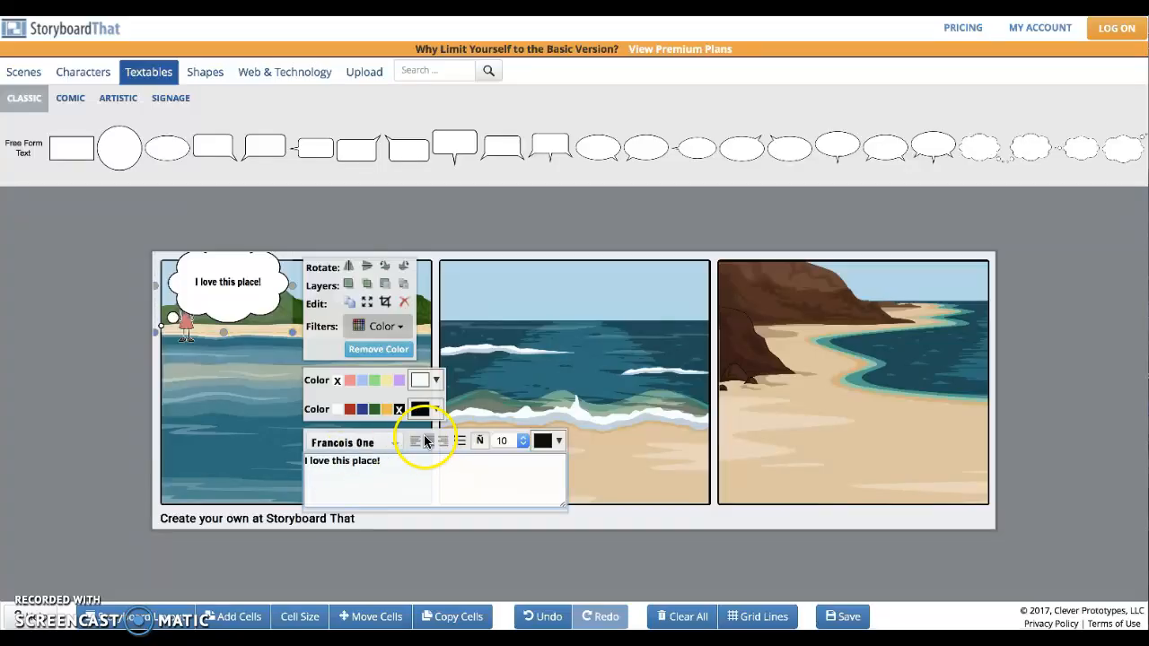
left_click(445, 444)
left_click(429, 443)
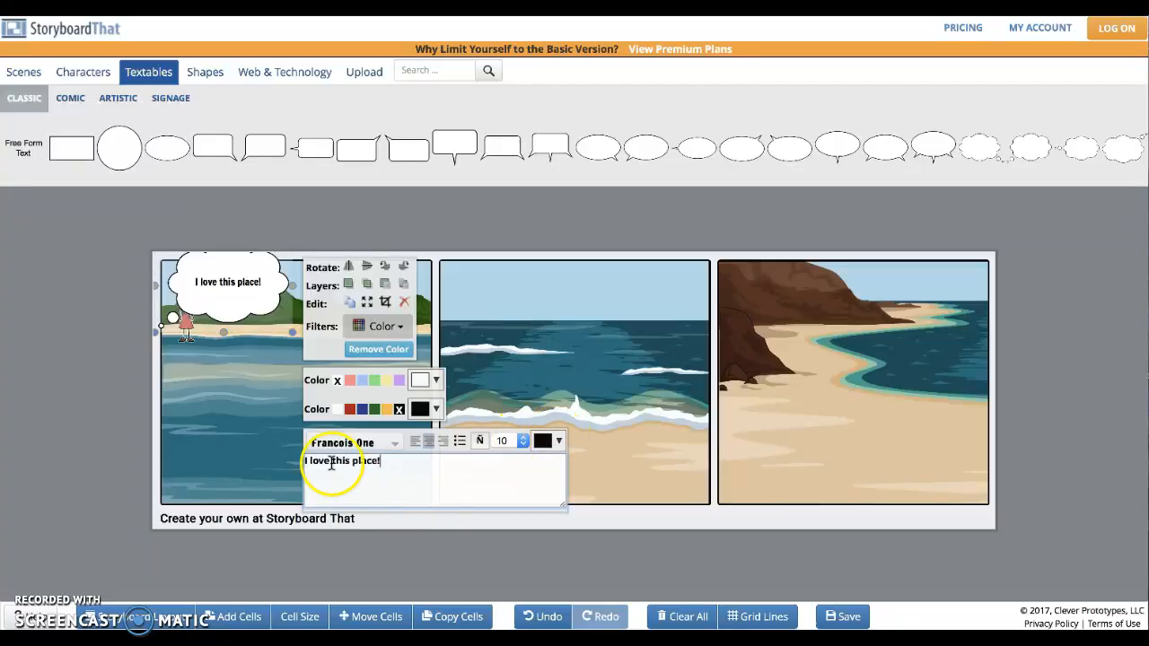
left_click(256, 422)
Shrink the thought bubble and place it just above and to the right of the girl's head
left_click(251, 293)
left_click_drag(251, 293, 314, 321)
left_click(224, 276)
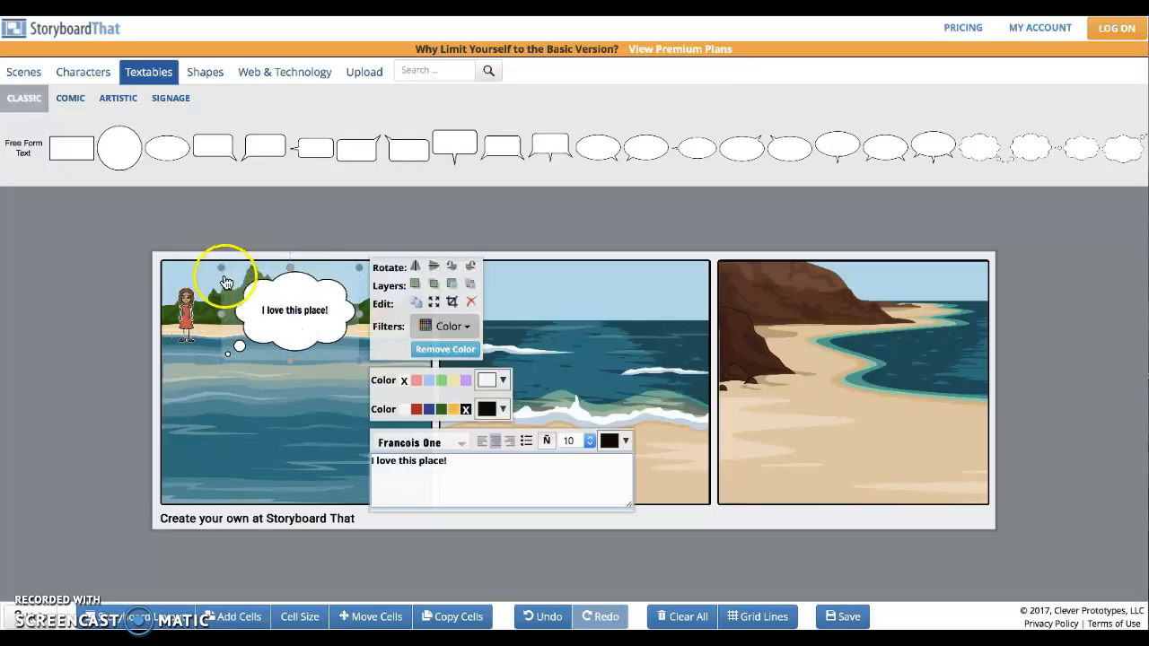
left_click_drag(226, 270, 267, 299)
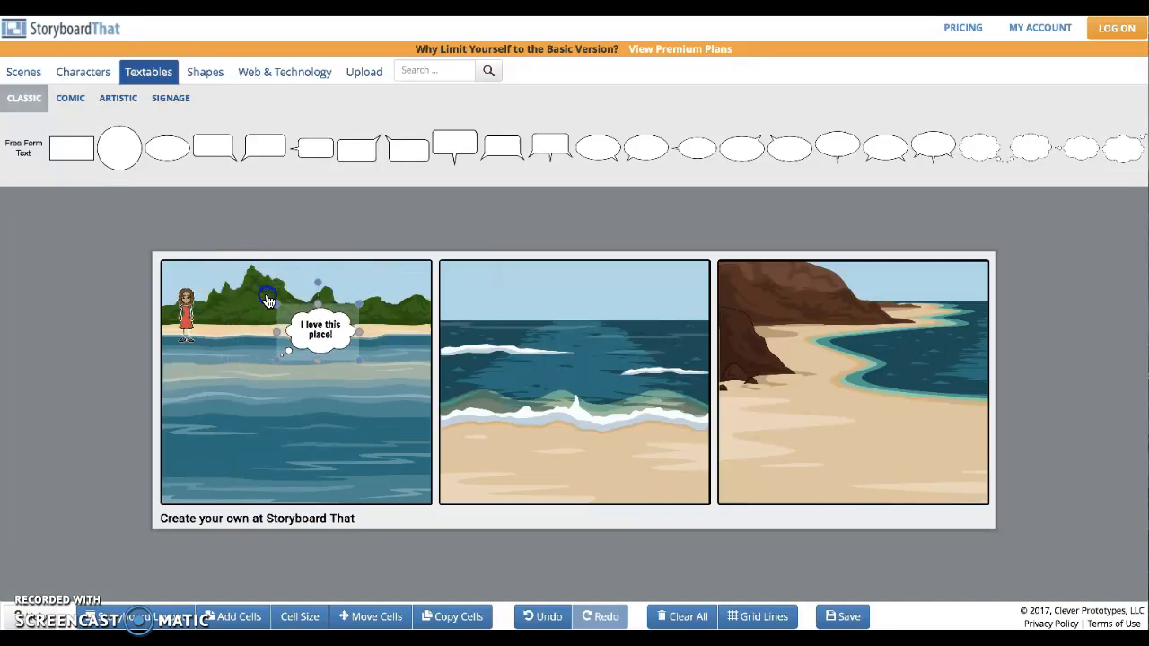
left_click_drag(300, 337, 207, 261)
left_click_drag(239, 296, 229, 294)
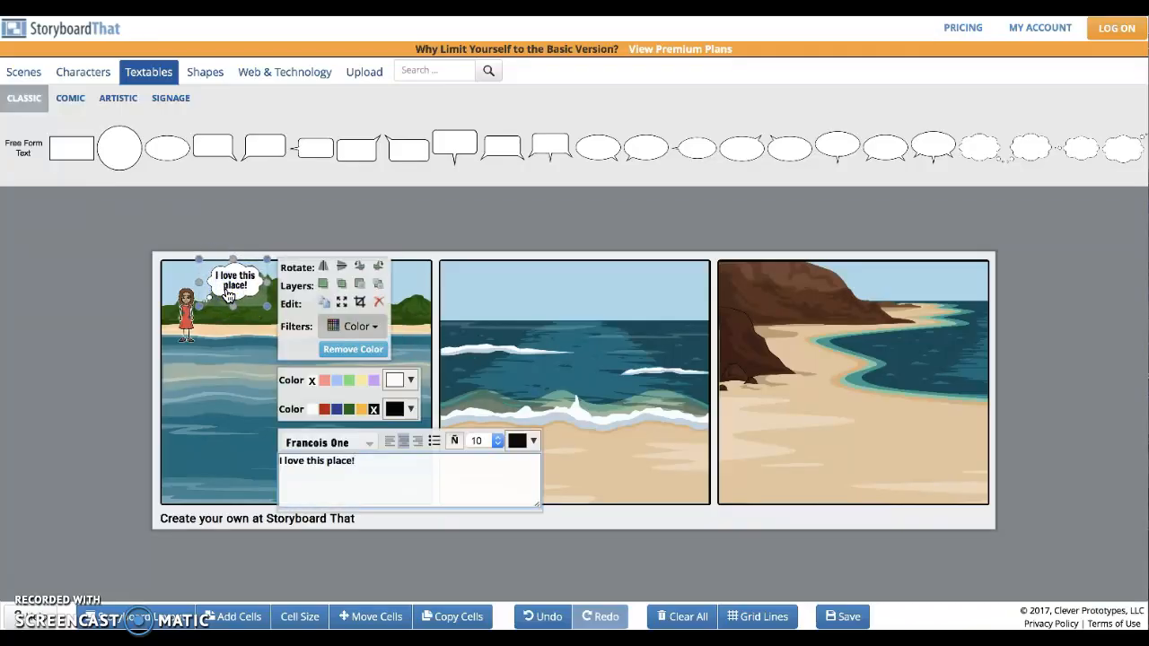
left_click(244, 400)
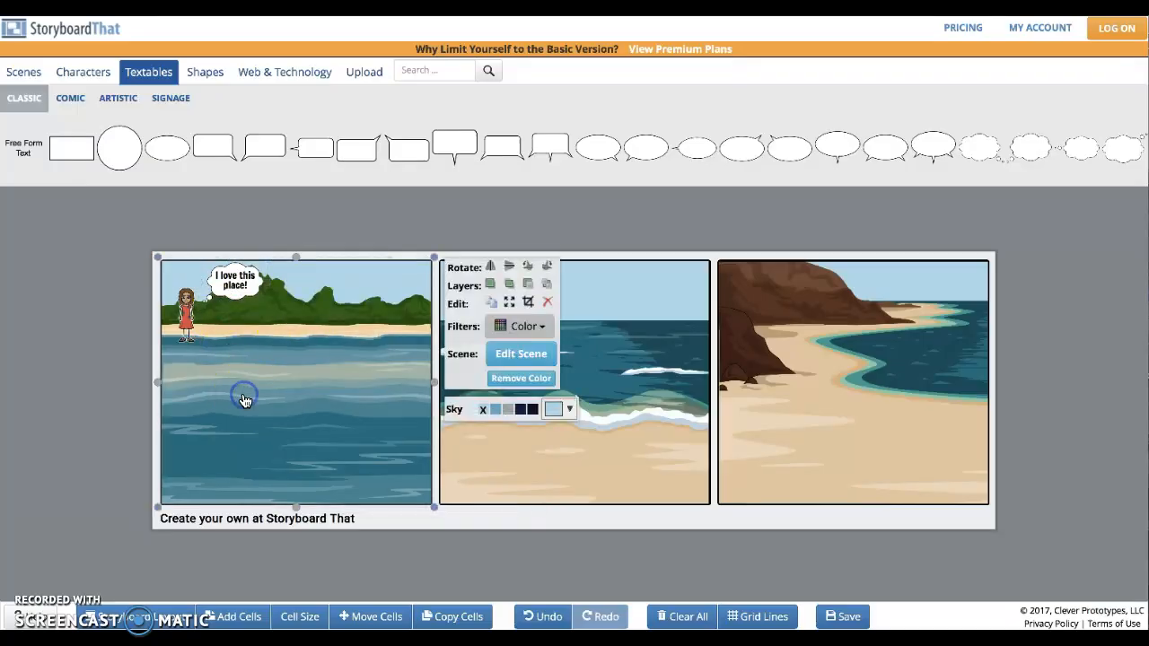
Add the boy with the green shirt and blue pants from the Kids characters to the left part of the second cell's beach
left_click(605, 397)
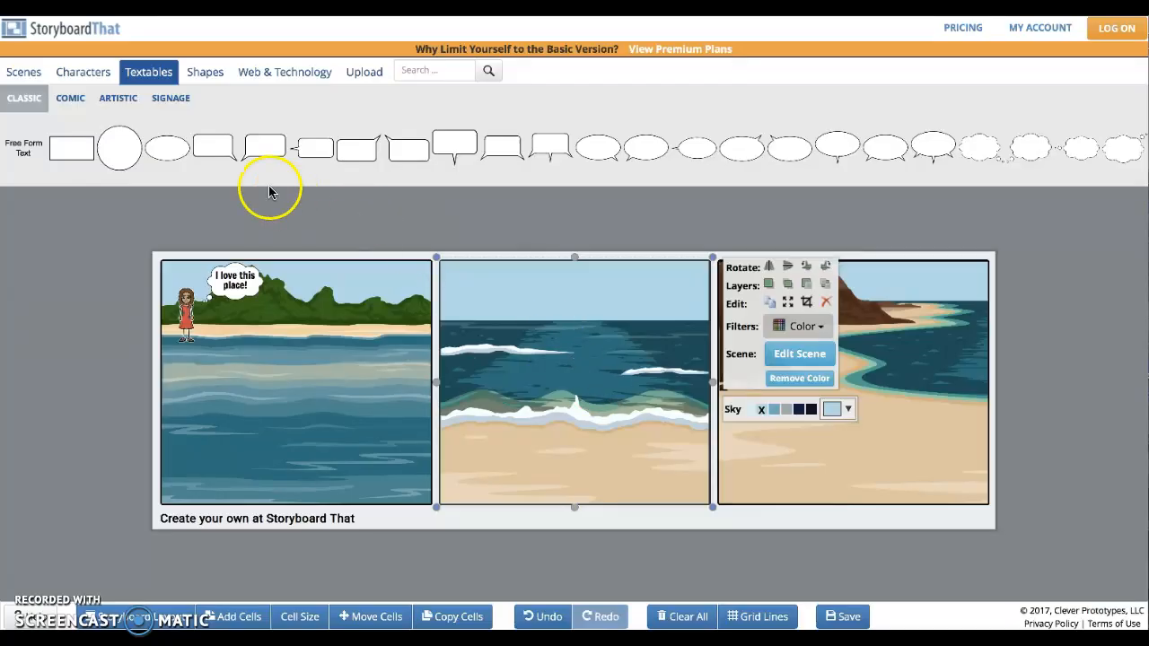
left_click(90, 72)
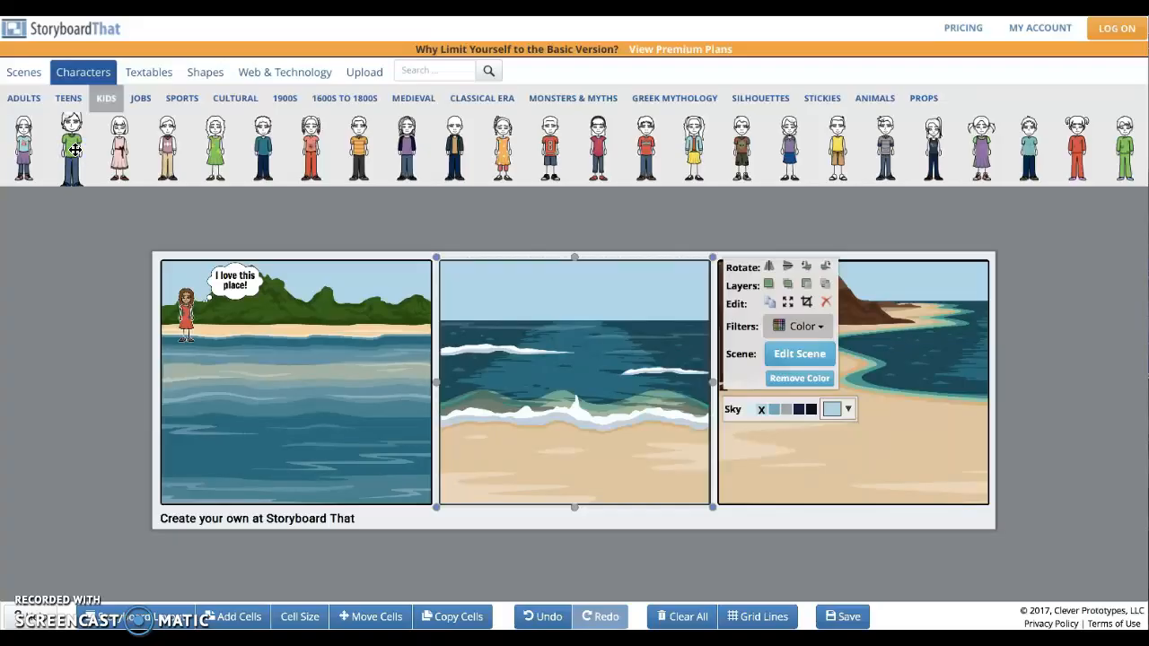
left_click_drag(74, 150, 501, 411)
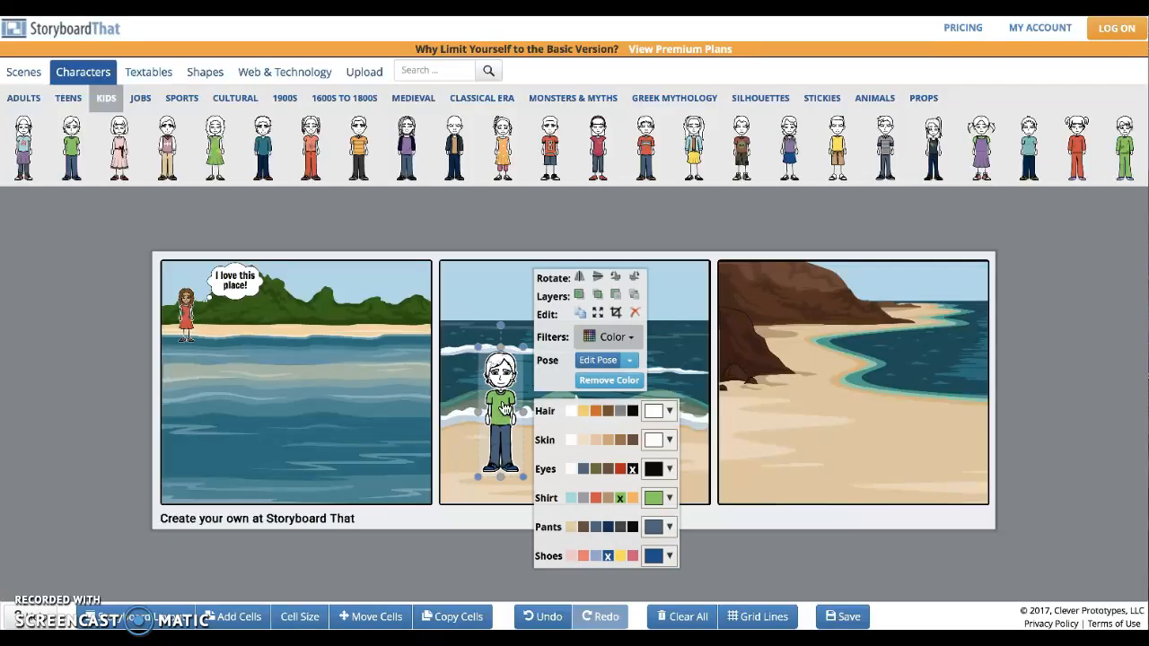
Recolour the second cell's boy with blond hair, light skin, brown eyes, a light blue shirt and navy pants
left_click(583, 406)
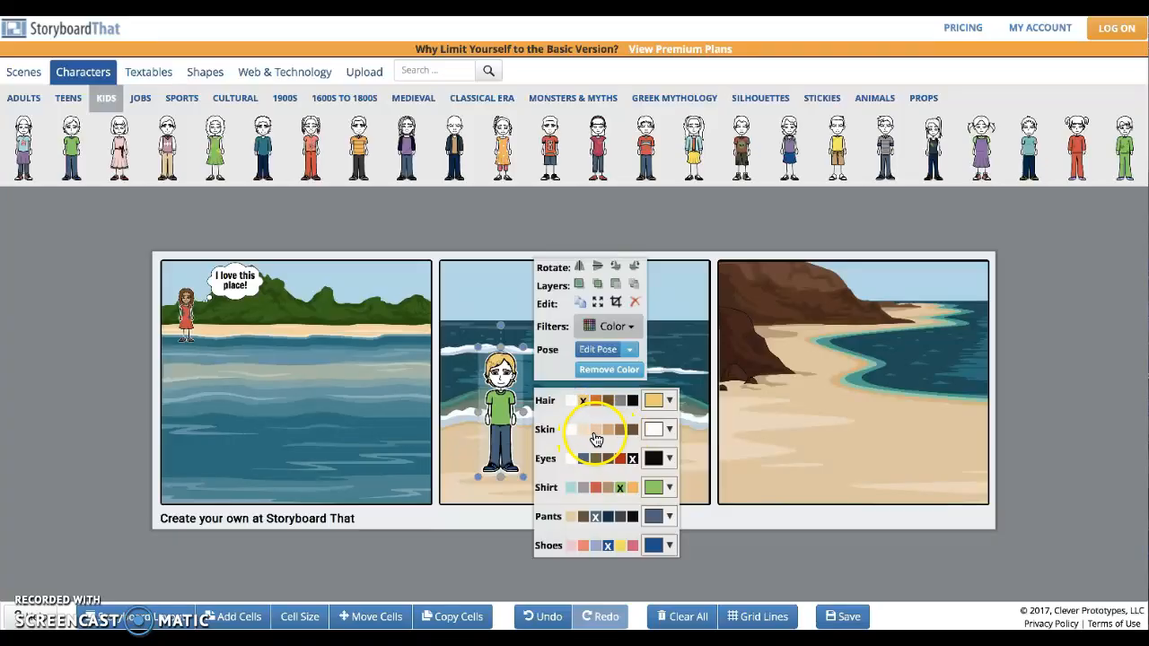
left_click(583, 430)
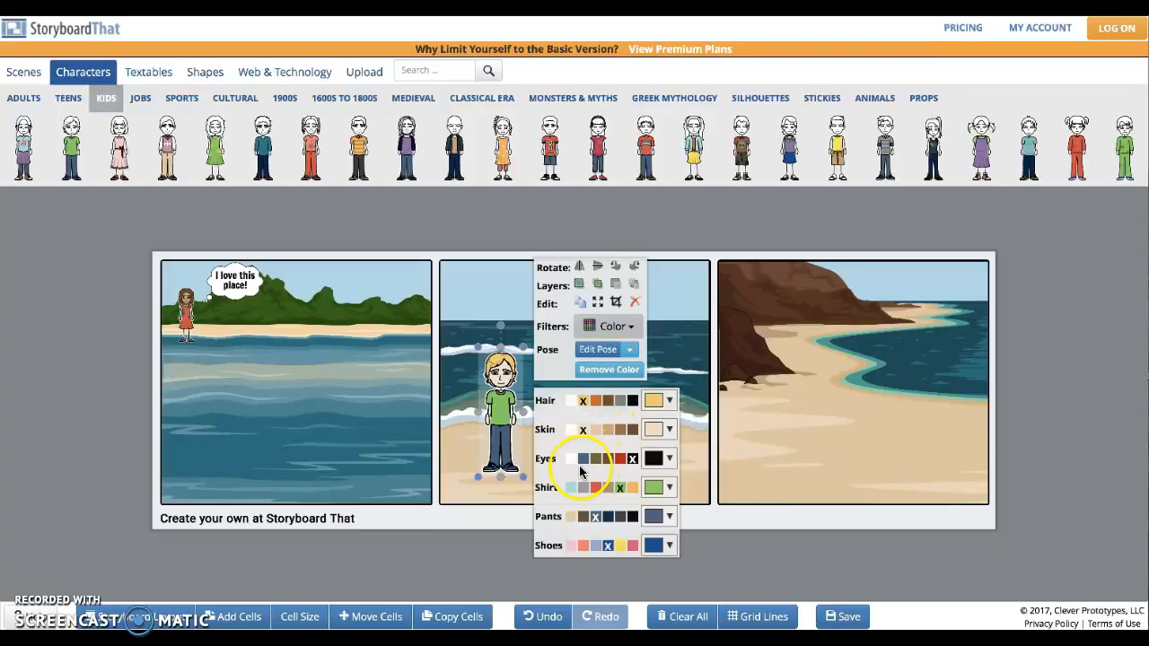
left_click(607, 459)
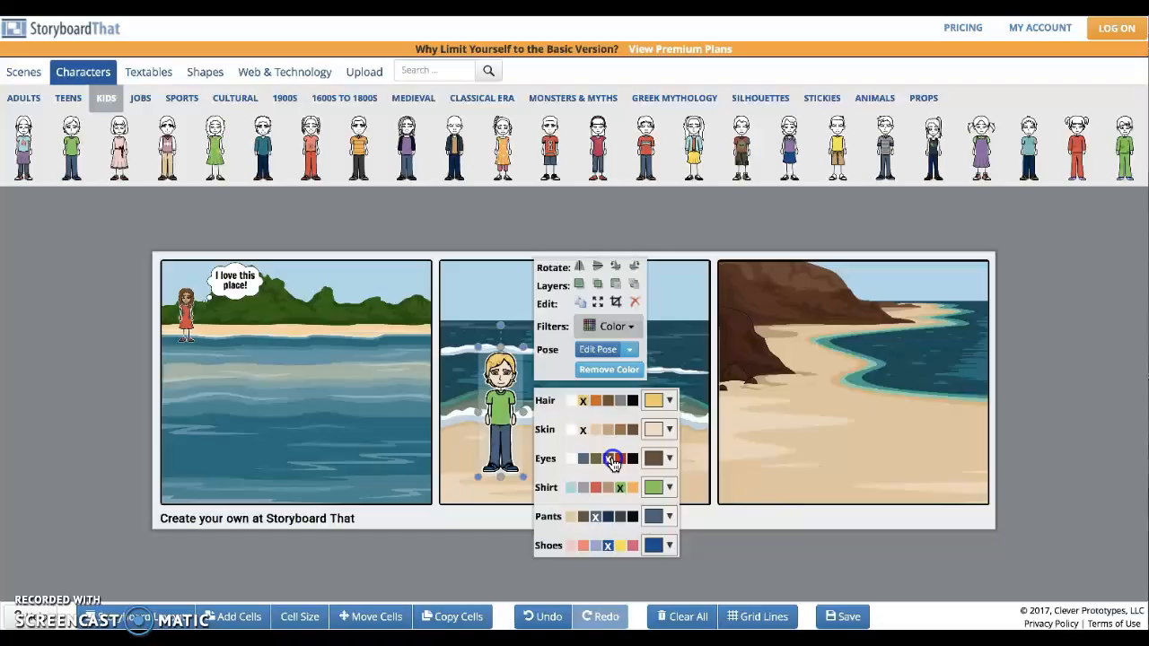
left_click(571, 487)
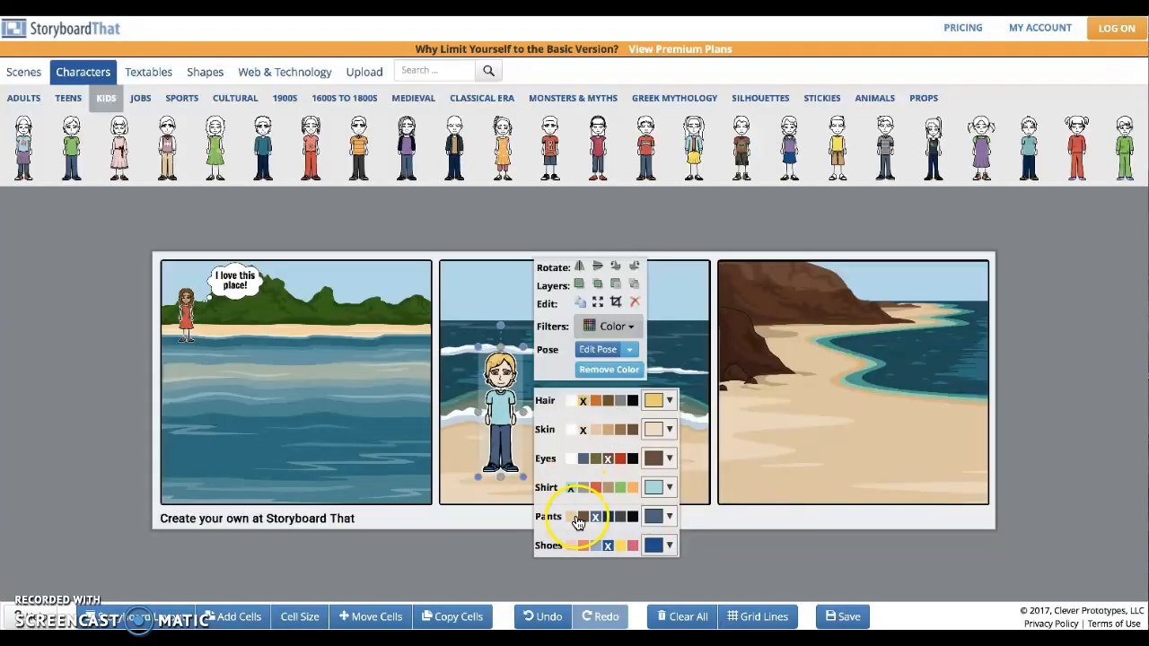
left_click(609, 517)
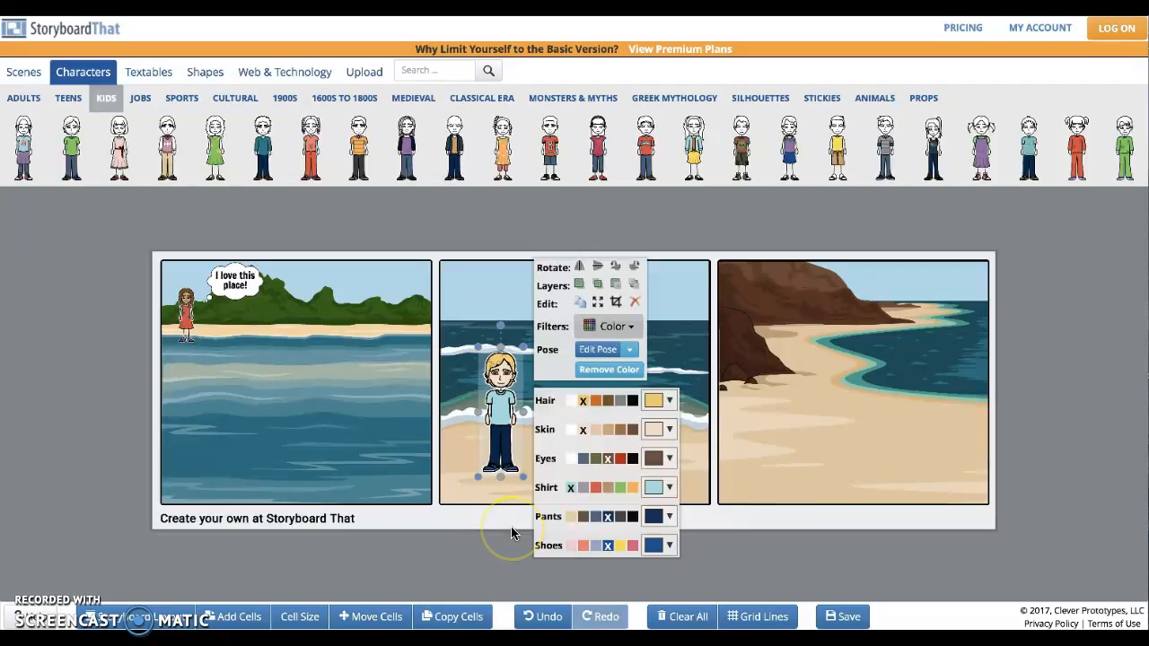
left_click(491, 297)
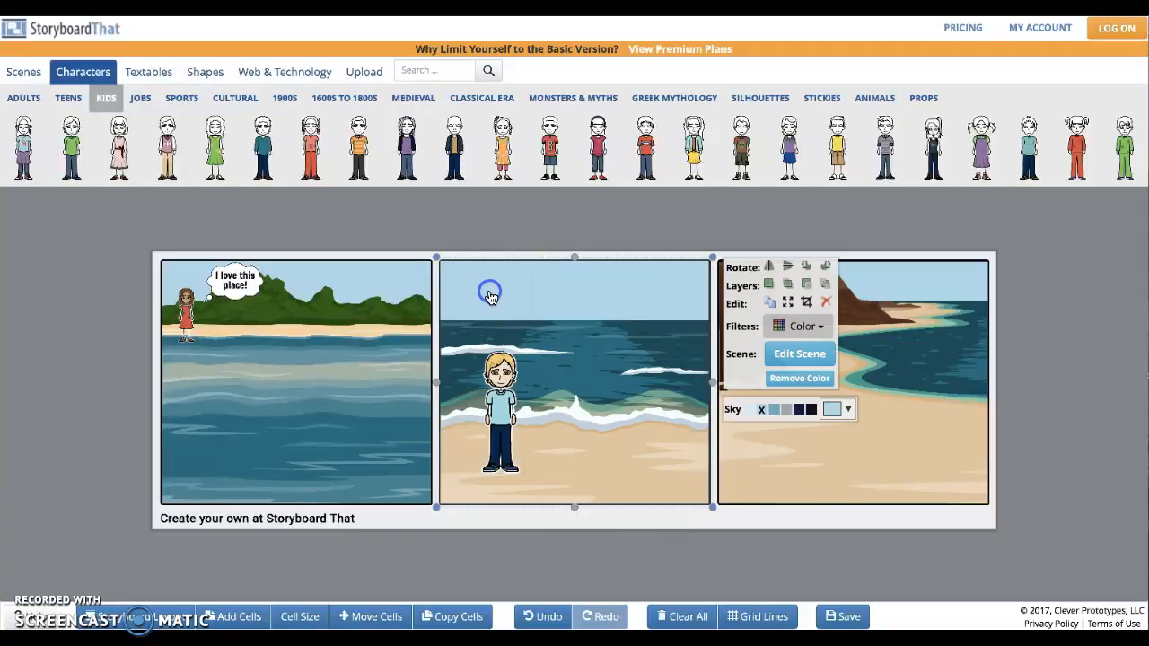
Shrink the boy in the second cell slightly, keeping his feet on the sand
left_click(507, 368)
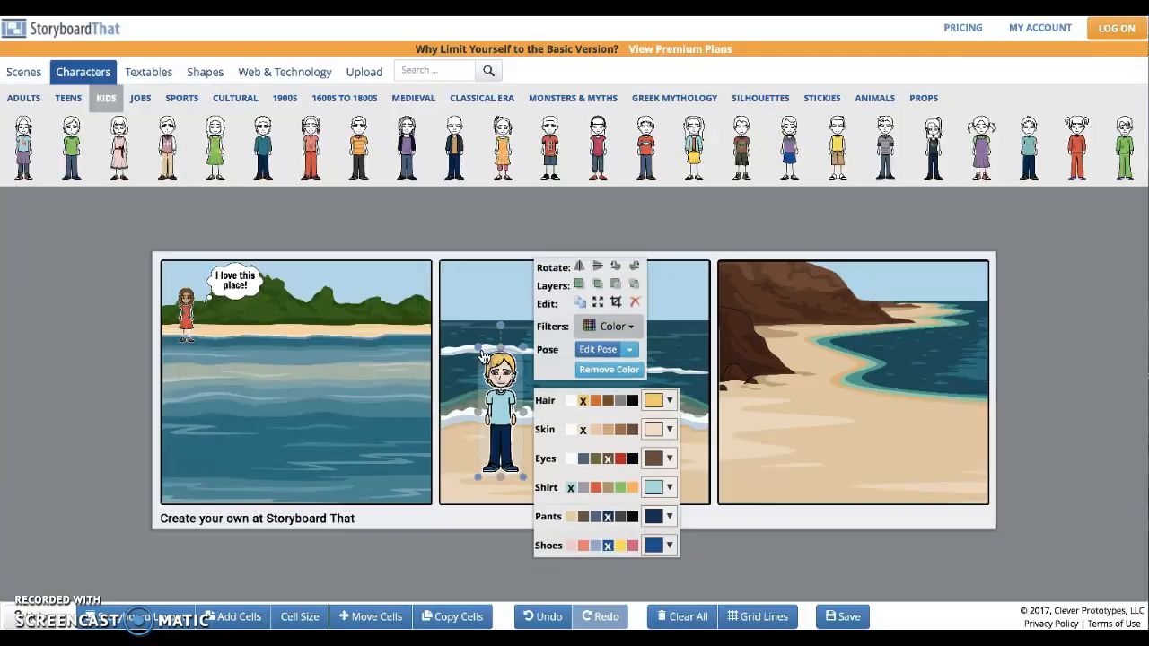
mouse_move(482, 351)
left_mouse_down()
mouse_move(492, 386)
mouse_move(470, 362)
left_mouse_up()
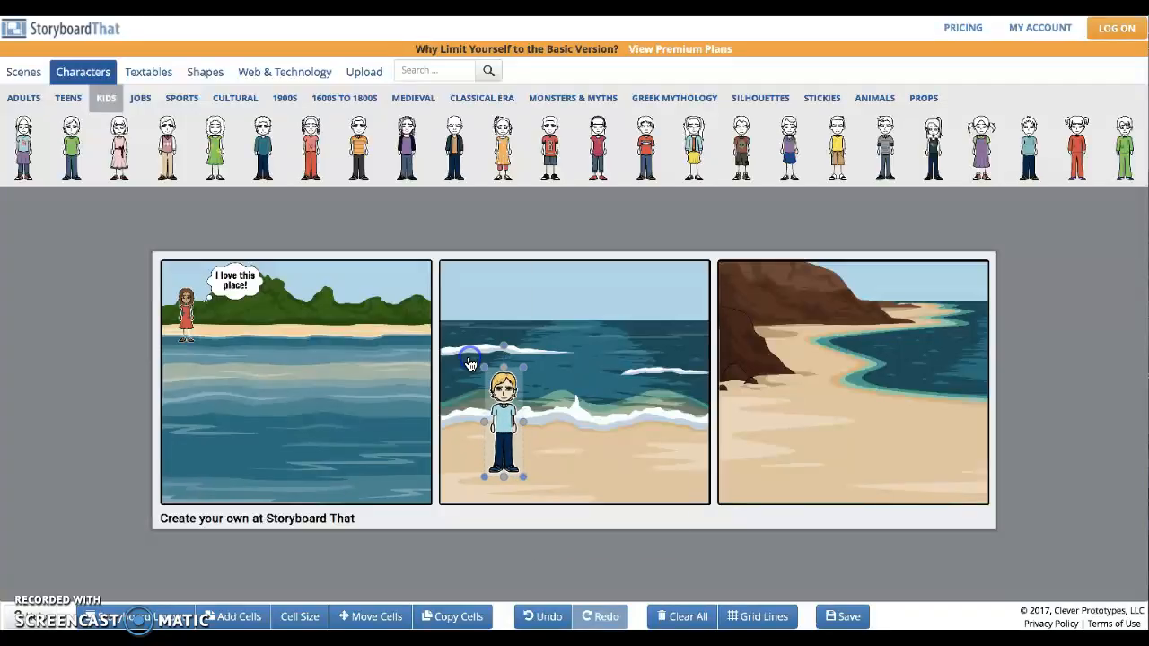
left_click(496, 308)
left_click(607, 333)
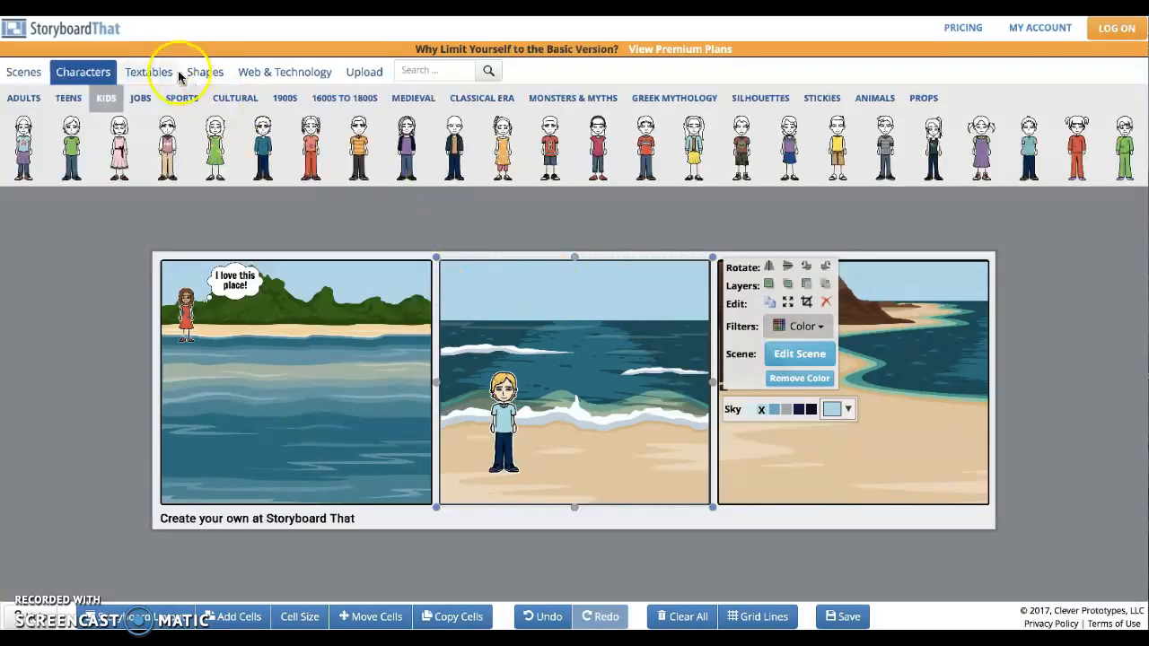
Add a rectangular Classic speech bubble above the boy, asking where the girl is by name in the Lobster Two font
left_click(142, 76)
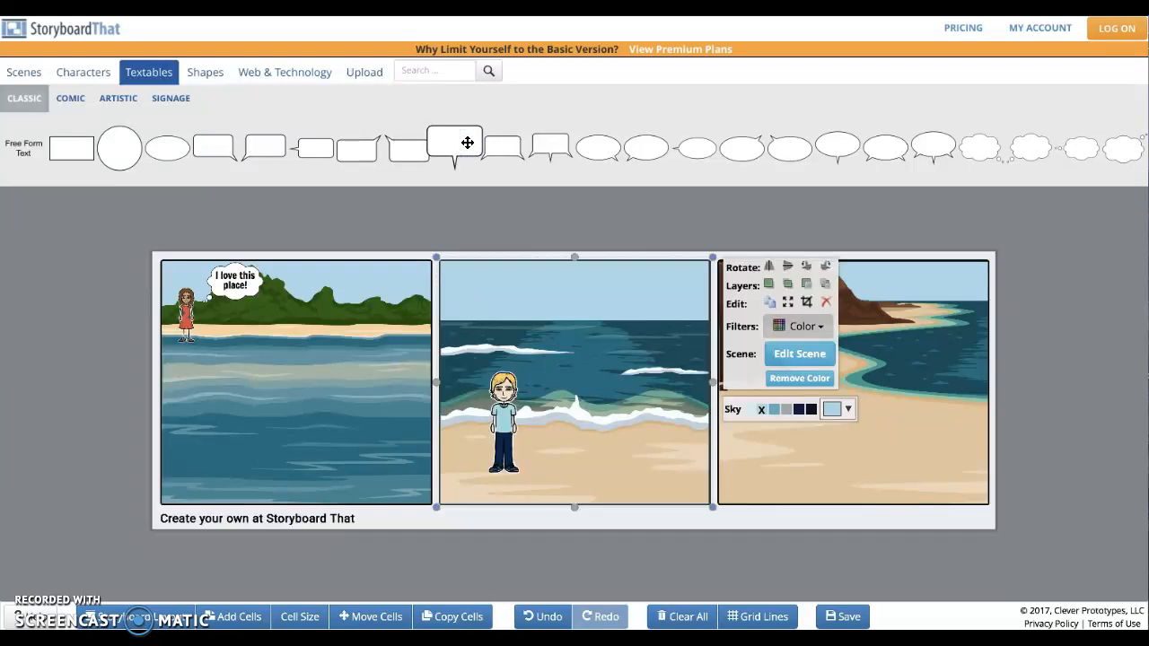
left_click_drag(466, 142, 538, 355)
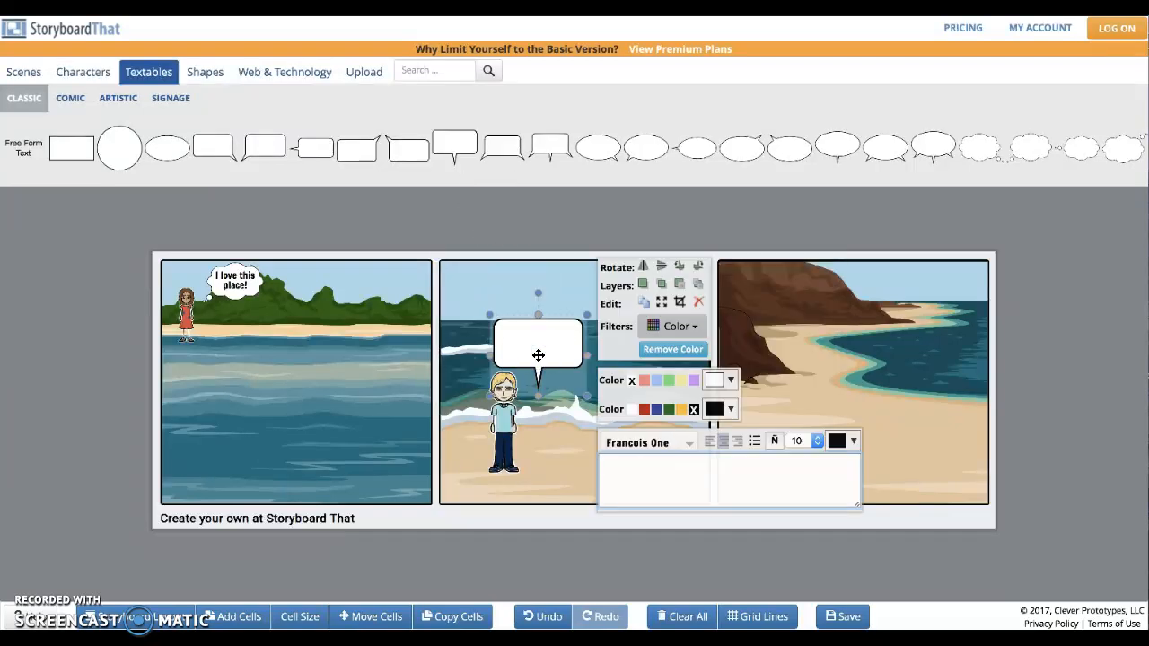
left_click(614, 464)
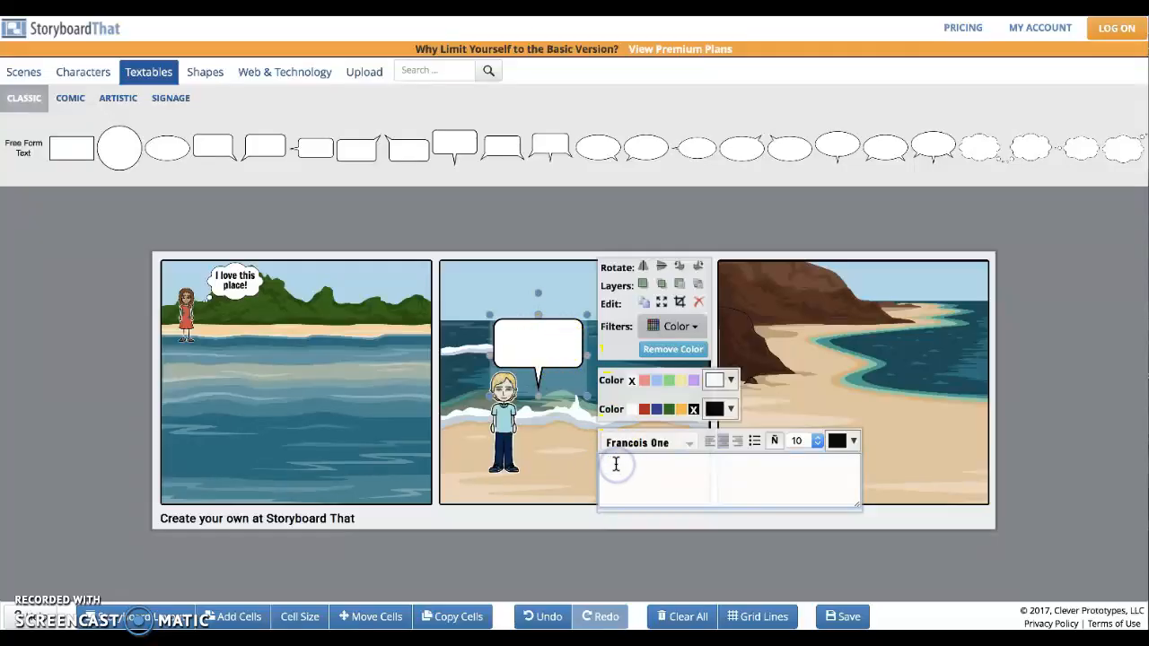
left_click(692, 448)
left_click(690, 447)
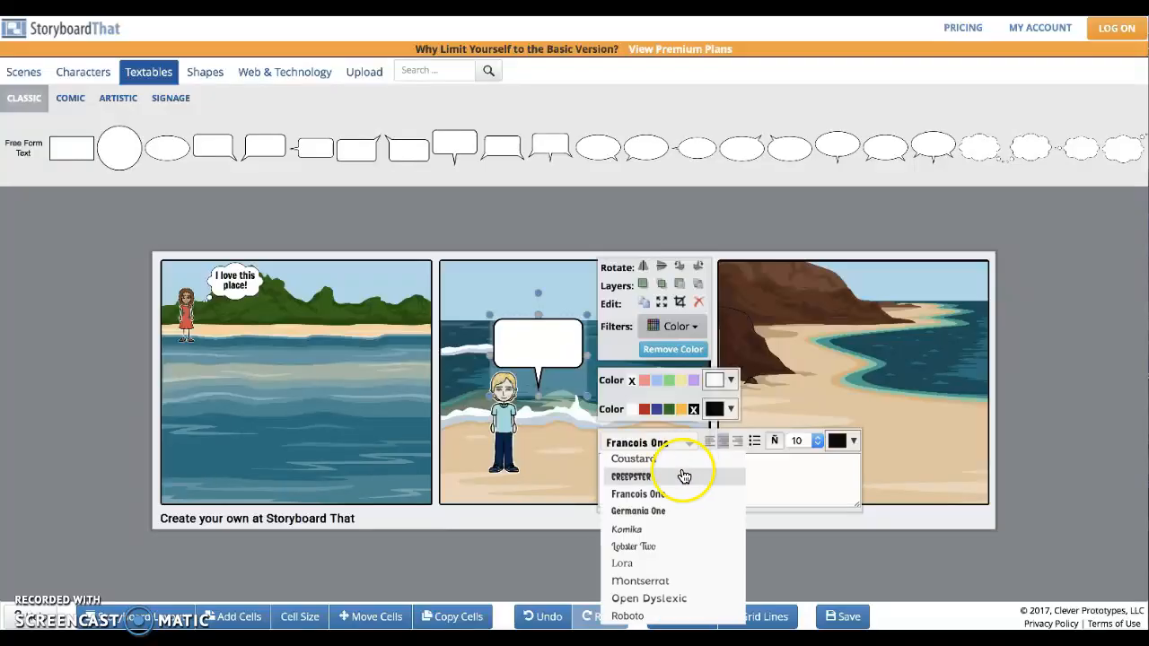
left_click(674, 546)
left_click(674, 546)
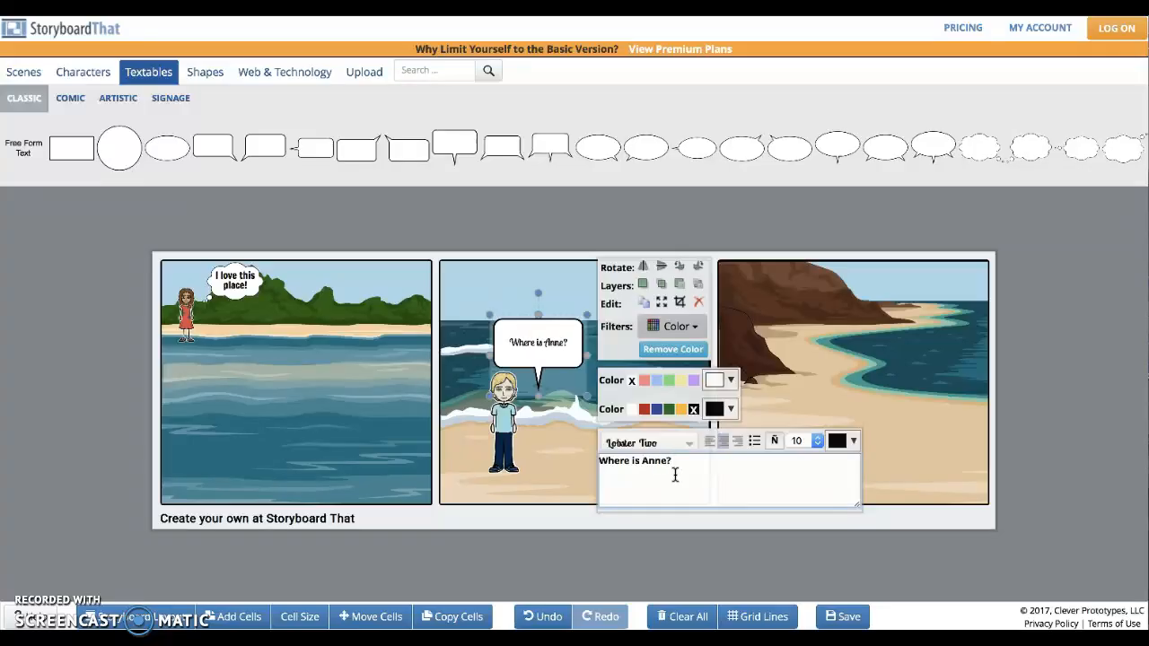
left_click(567, 449)
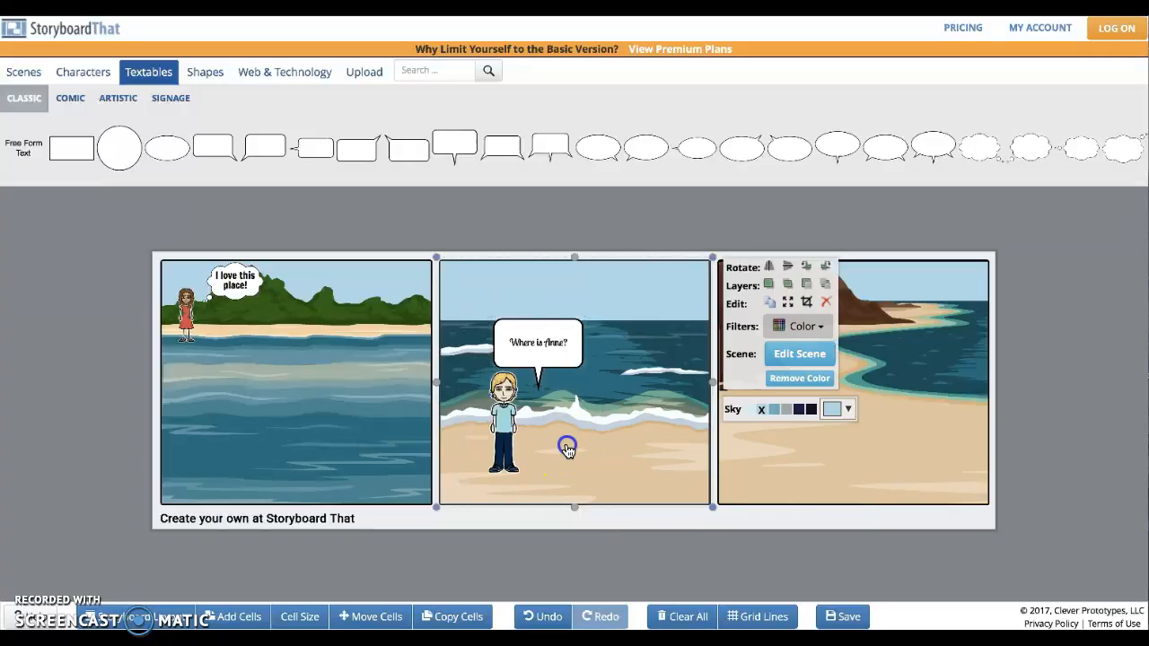
Shrink the second cell's speech bubble and place it directly above the boy's head
left_click(544, 344)
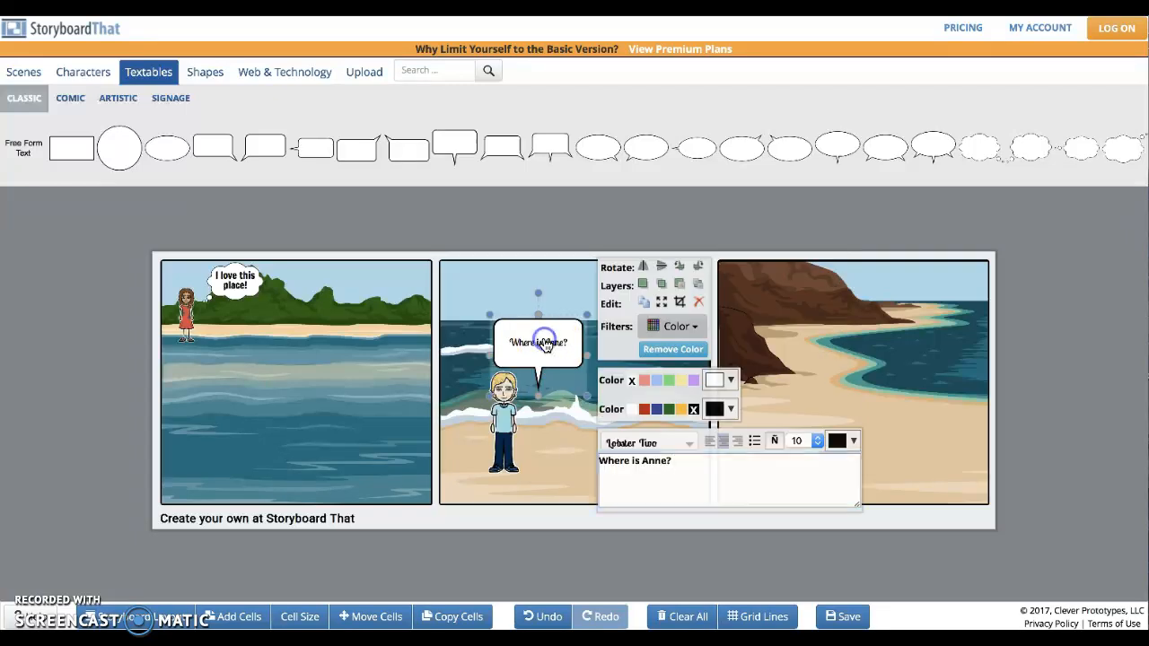
mouse_move(491, 318)
left_mouse_down()
mouse_move(512, 338)
mouse_move(474, 305)
mouse_move(523, 339)
mouse_move(490, 330)
left_mouse_up()
left_click(532, 345)
left_click(533, 294)
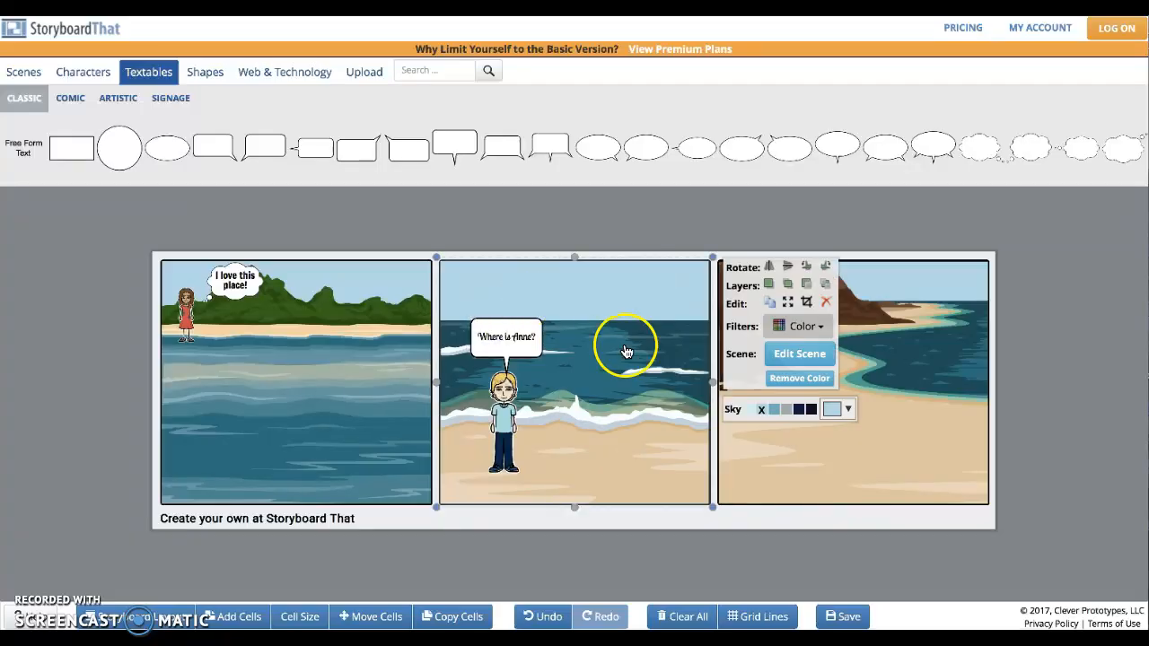
Add the curly-haired girl in the green dress from the Kids characters to the far left of the third cell
left_click(801, 467)
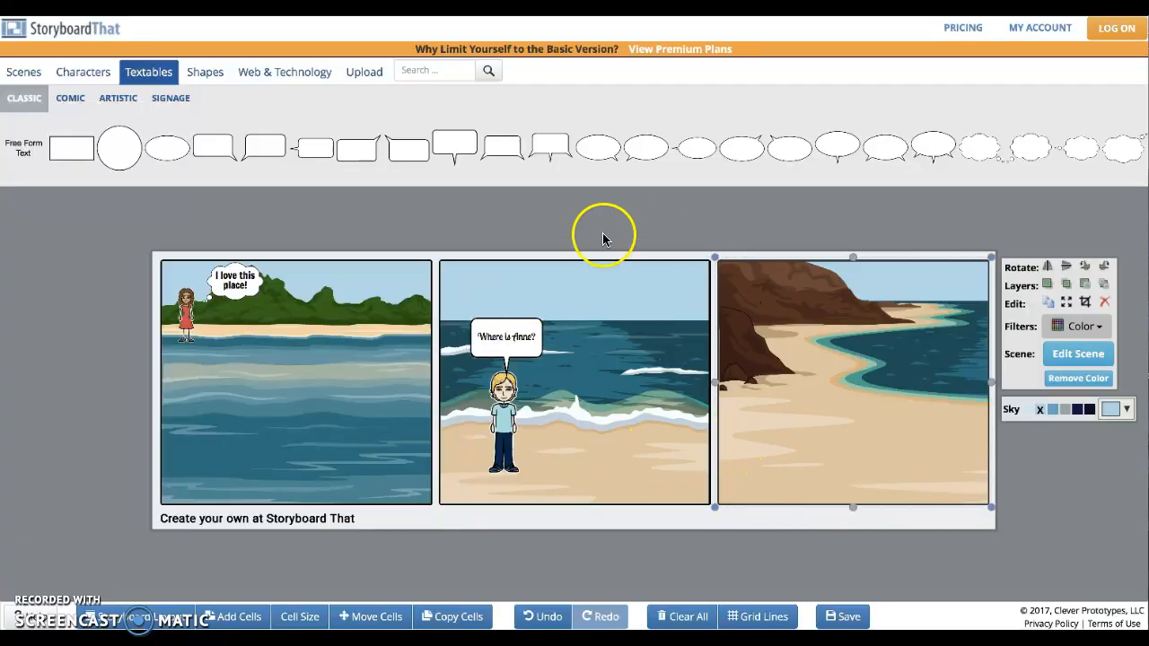
left_click(96, 73)
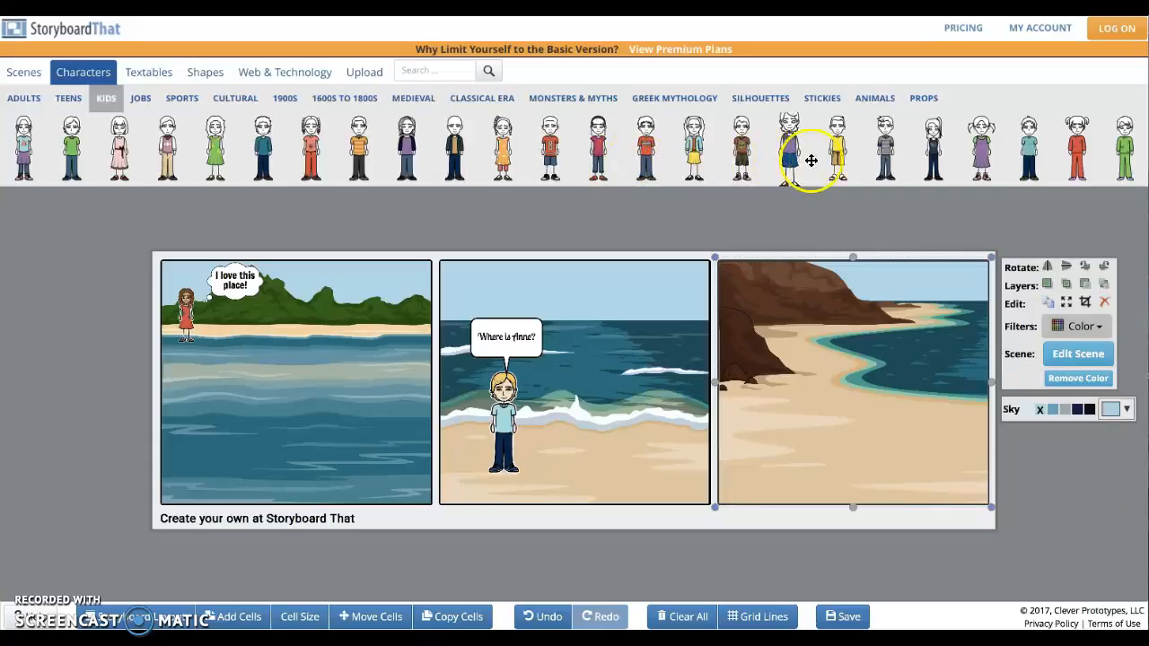
left_click(222, 149)
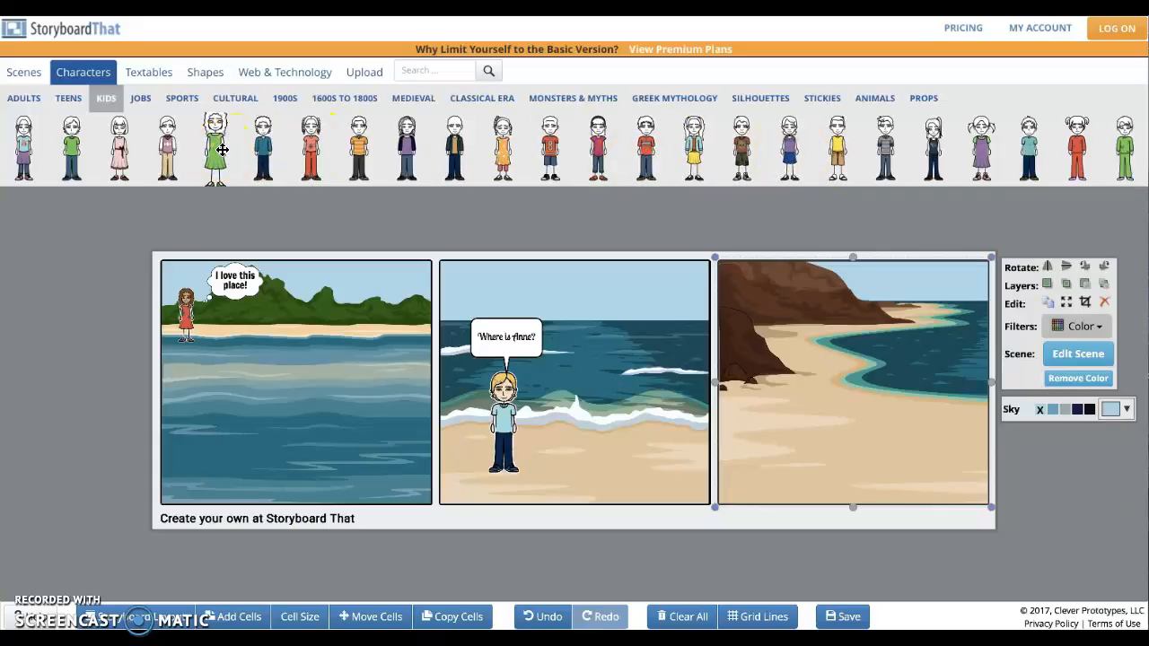
left_click_drag(222, 154, 748, 396)
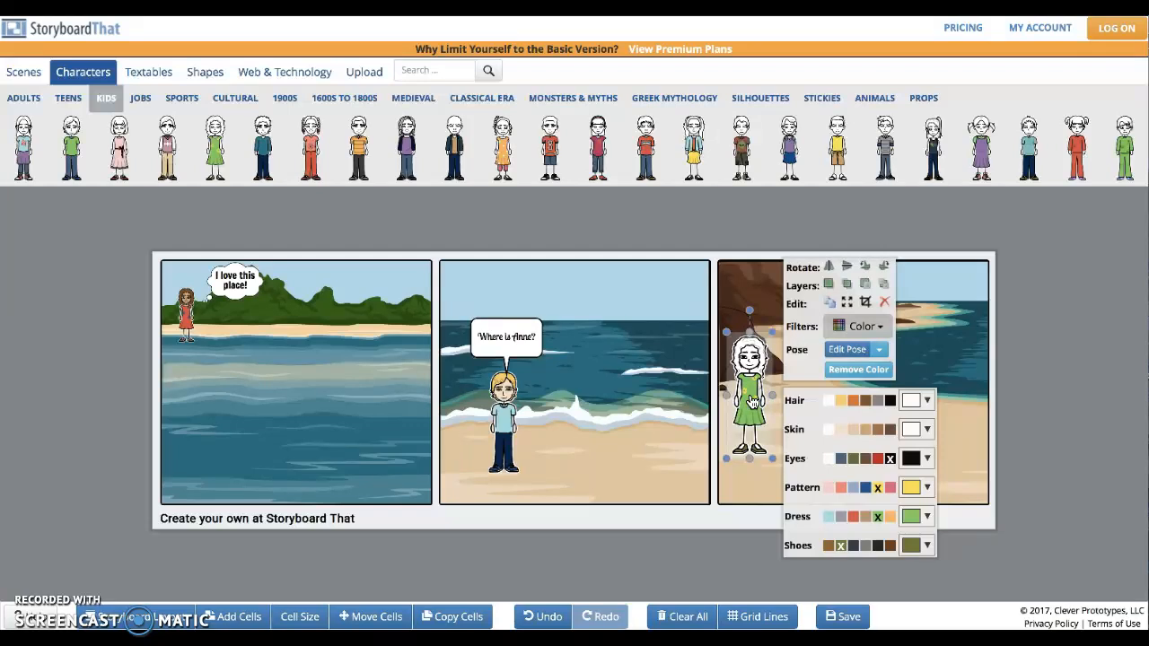
Recolour the third cell's girl with brown hair, tan skin, blue eyes, a blue pattern, a red dress and grey shoes
left_click(865, 401)
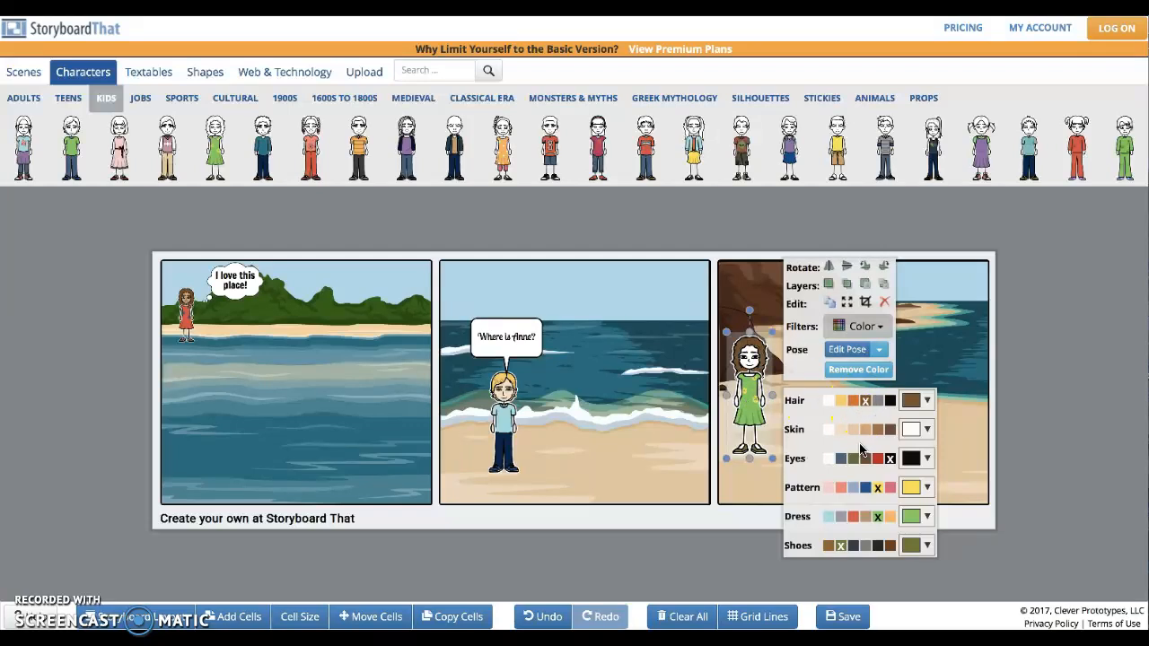
left_click(865, 429)
left_click(841, 458)
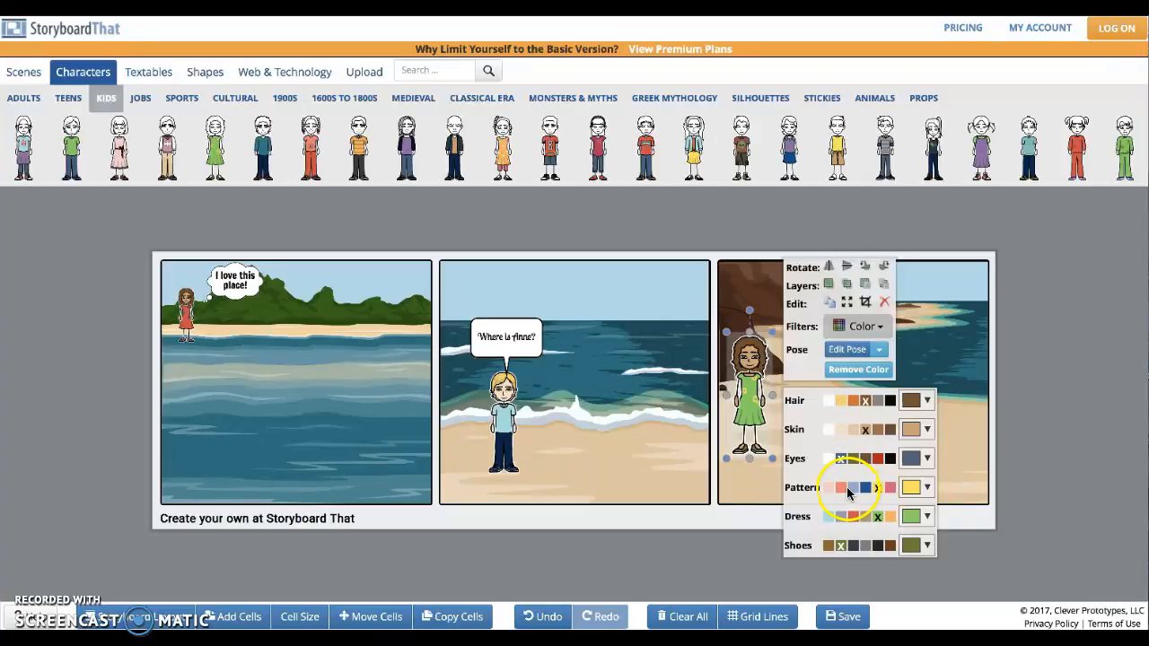
left_click(865, 487)
left_click(852, 516)
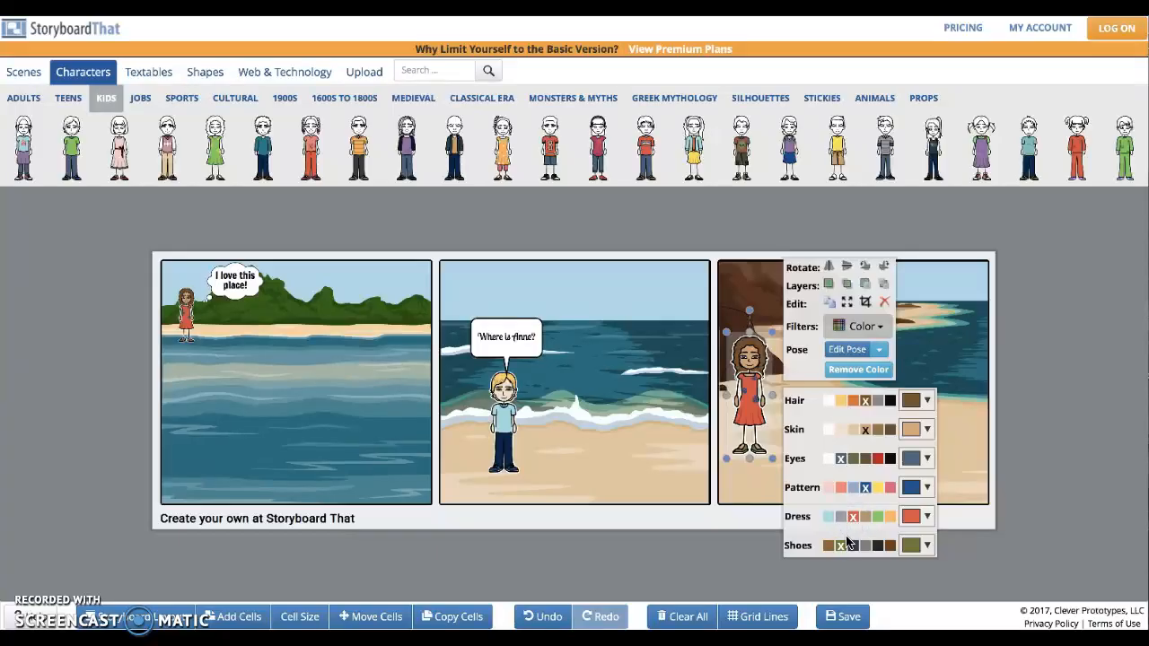
left_click(865, 546)
left_click(760, 307)
left_click(760, 307)
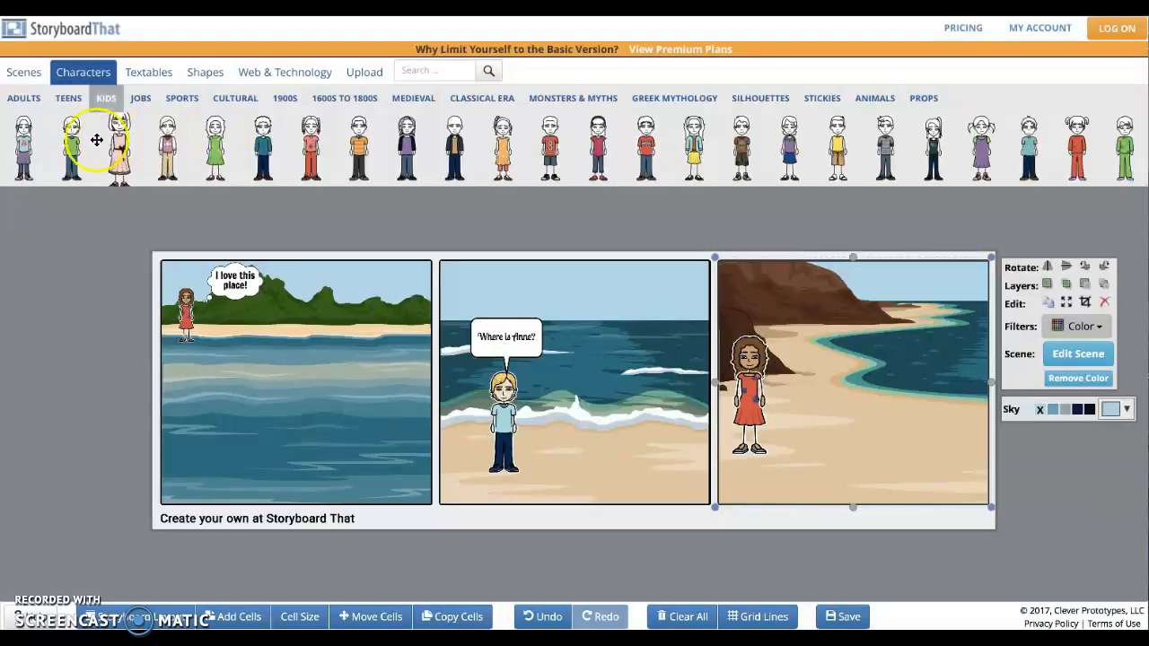
Add the green-shirted boy beside the third cell's girl and give him blond hair, light skin, brown eyes, a light blue shirt and navy pants
left_click_drag(72, 141, 819, 417)
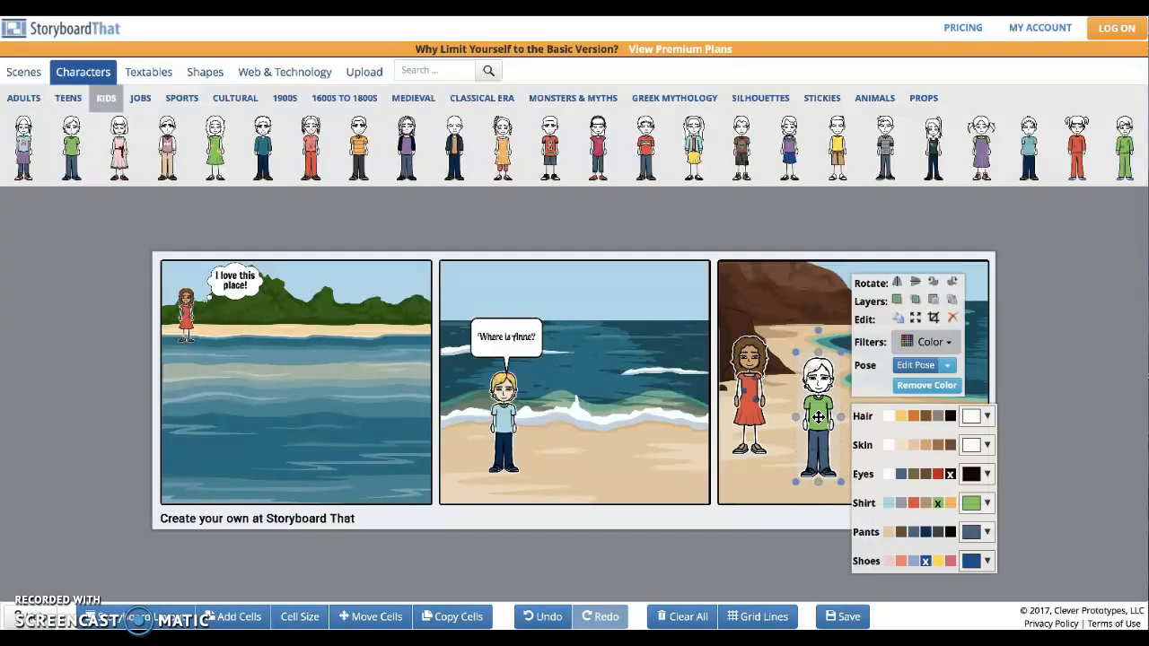
left_click(820, 414)
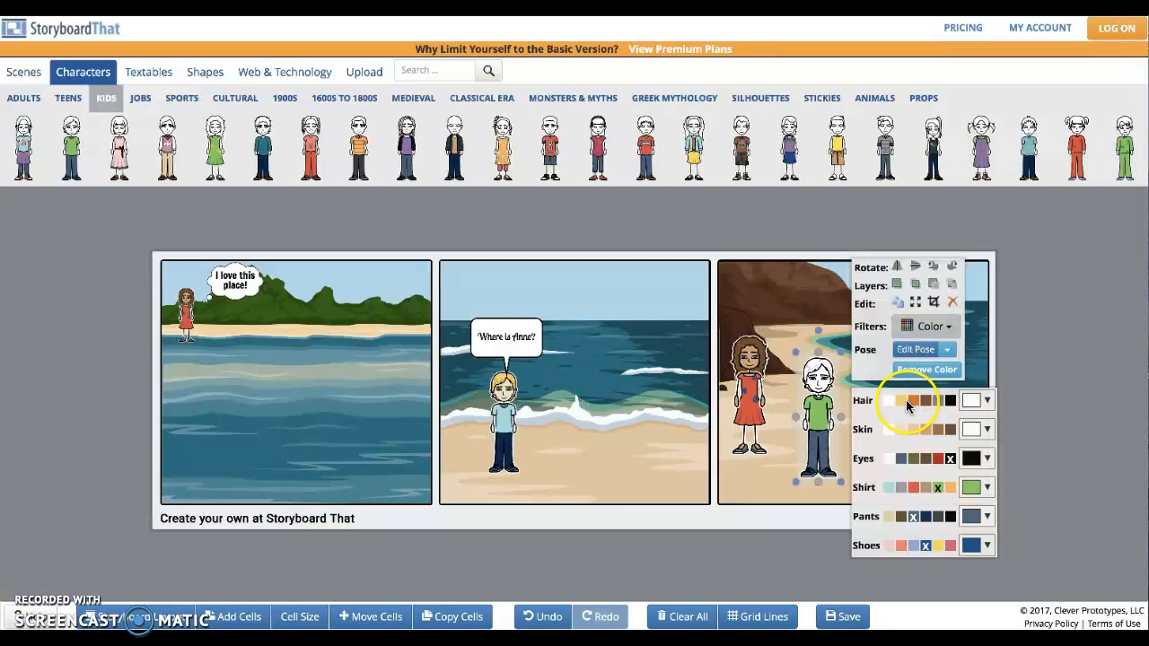
left_click(900, 401)
left_click(900, 430)
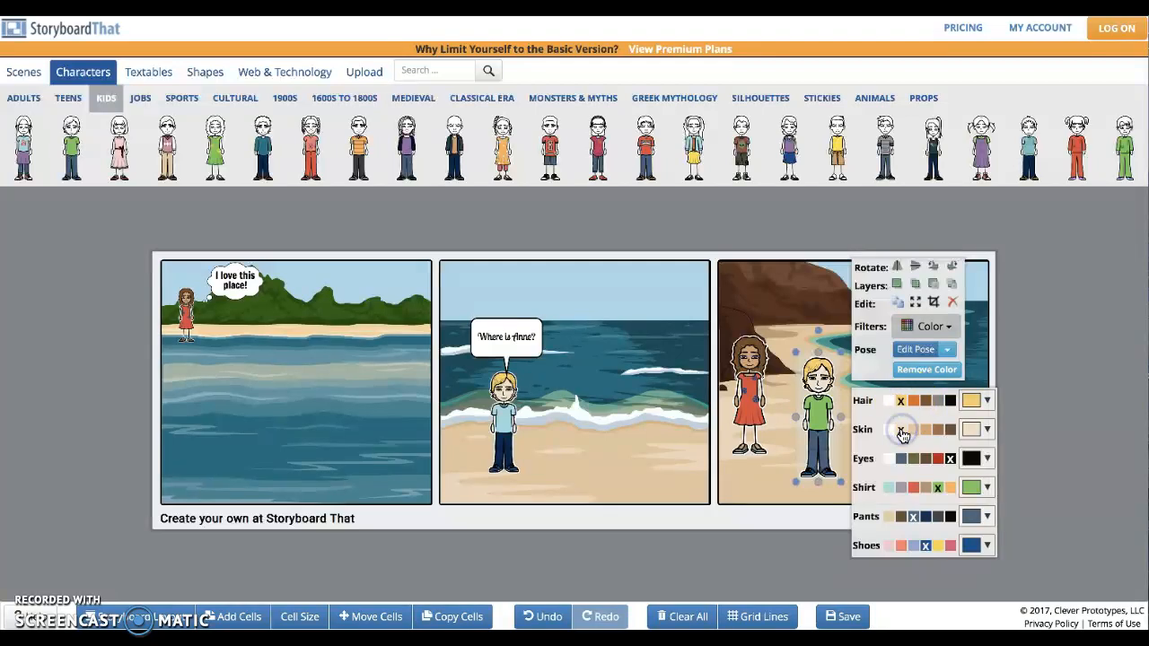
left_click(889, 489)
left_click(925, 459)
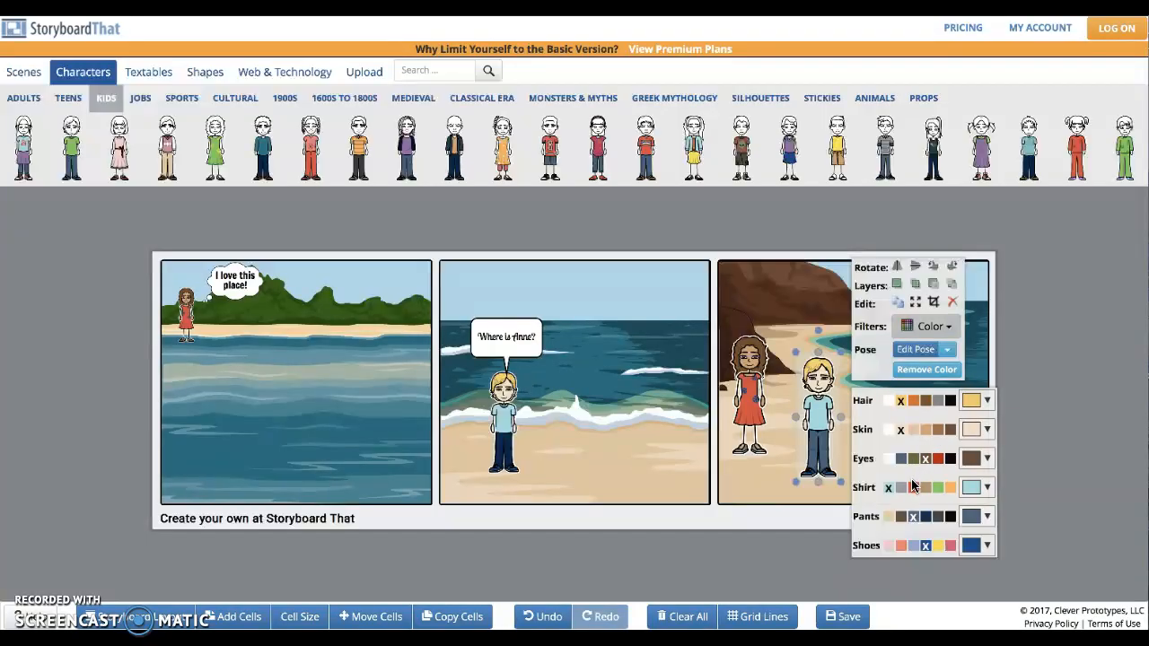
left_click(925, 516)
left_click(795, 325)
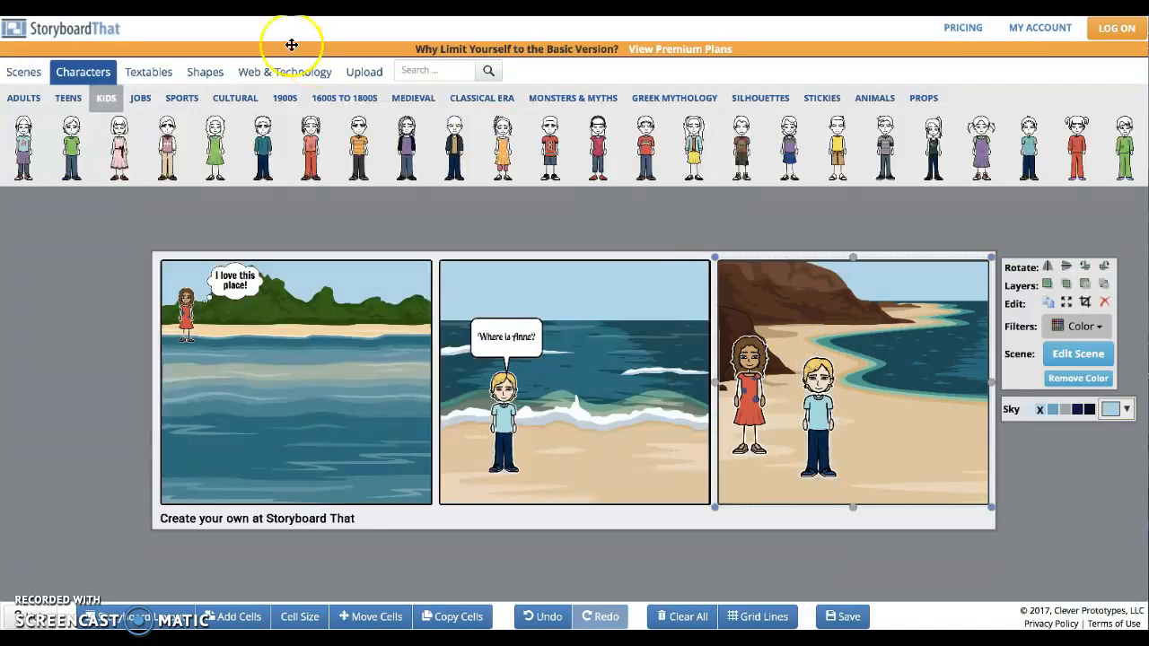
Add a Classic thought bubble above the girl in the third cell with the text "Here I am?"
left_click(162, 77)
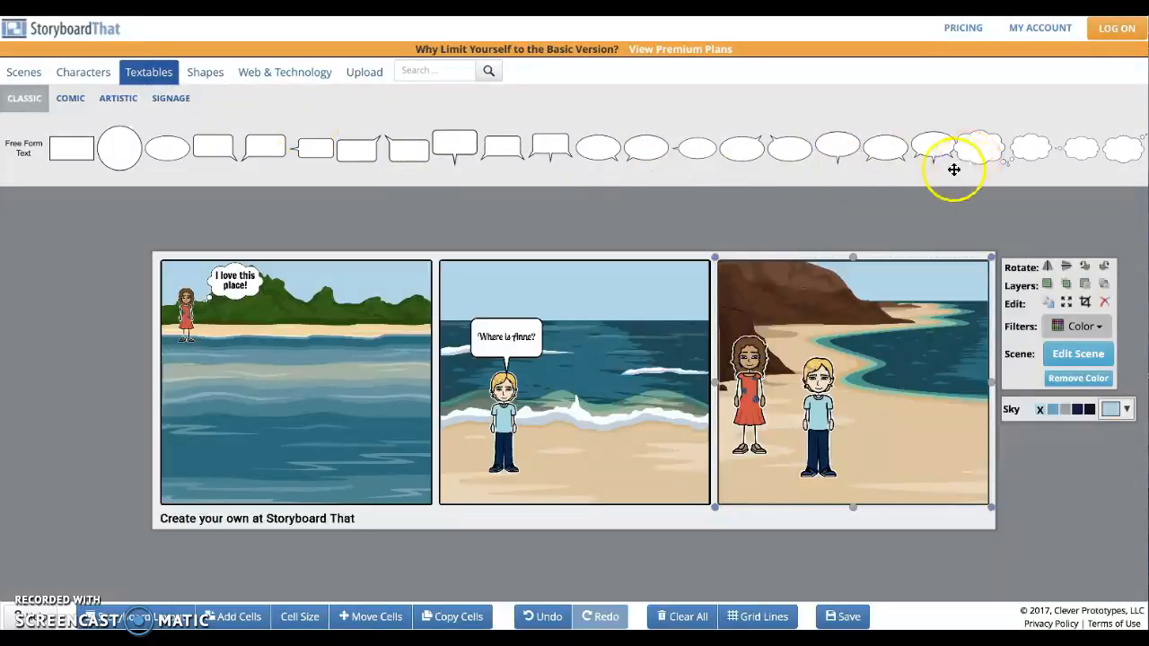
left_click(969, 224)
left_click_drag(1027, 154, 803, 315)
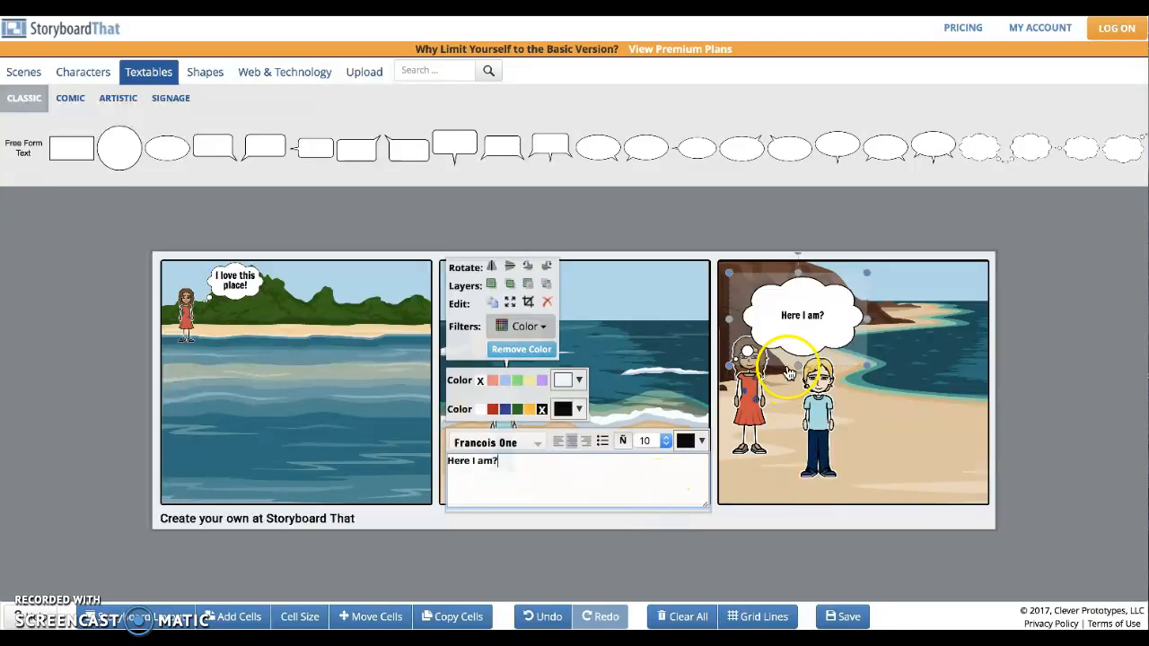
Shrink the "Here I am?" thought bubble and place it just above the girl's head in the third cell
left_click_drag(746, 287, 785, 310)
left_click(826, 346)
left_click_drag(826, 346, 793, 323)
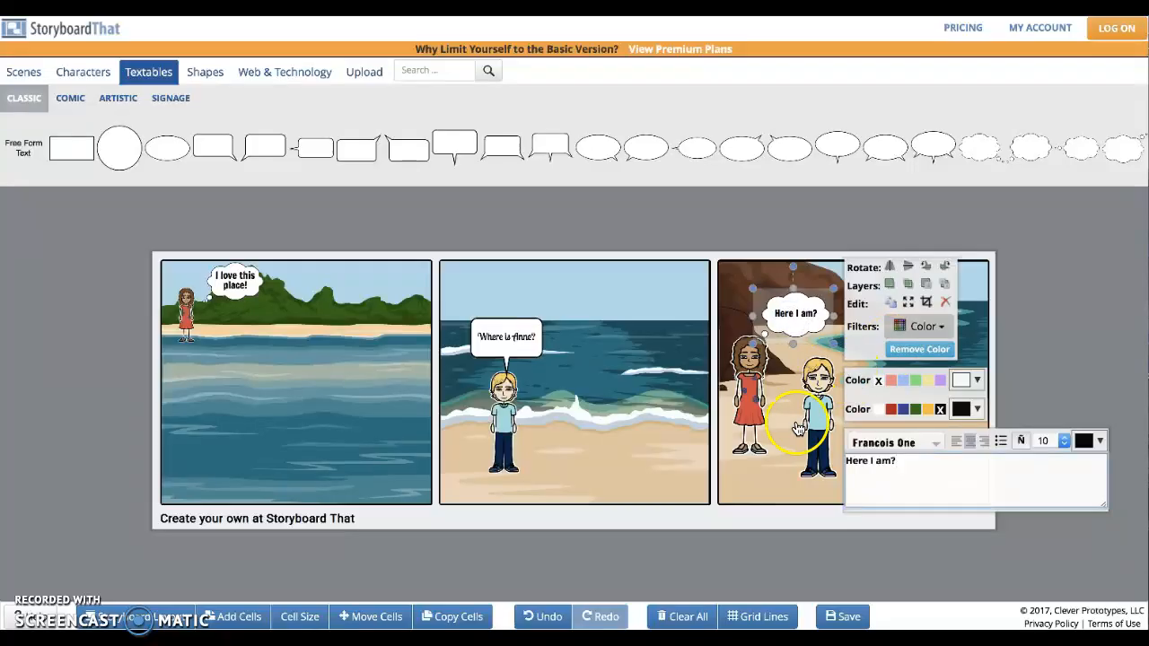
left_click(786, 460)
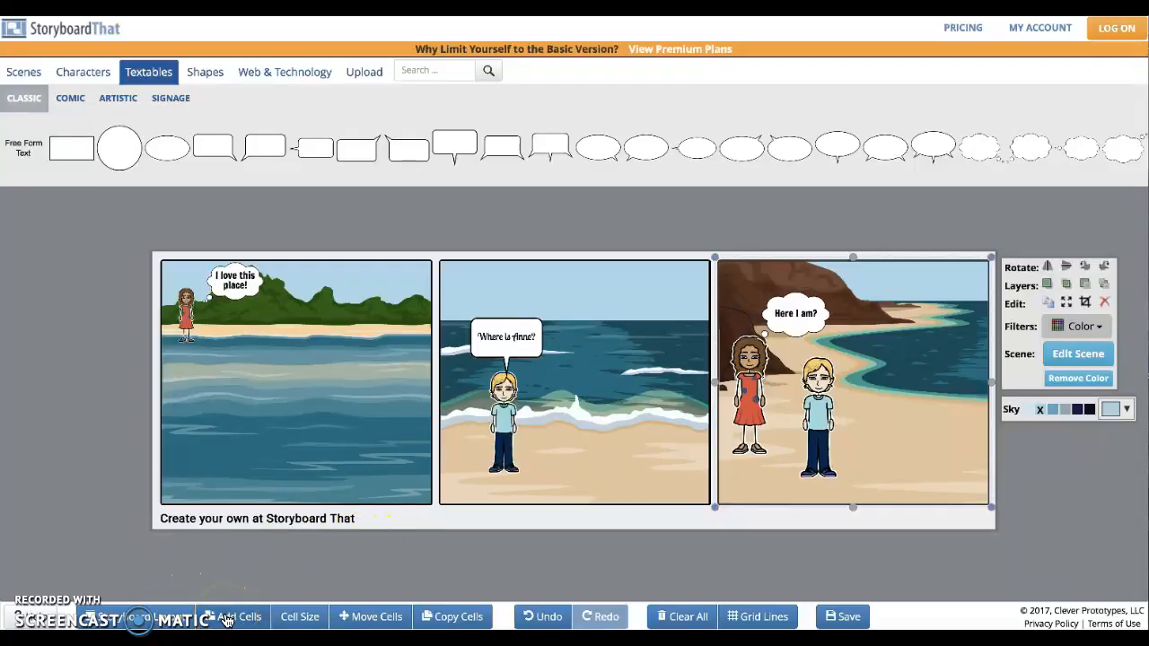
left_click(273, 561)
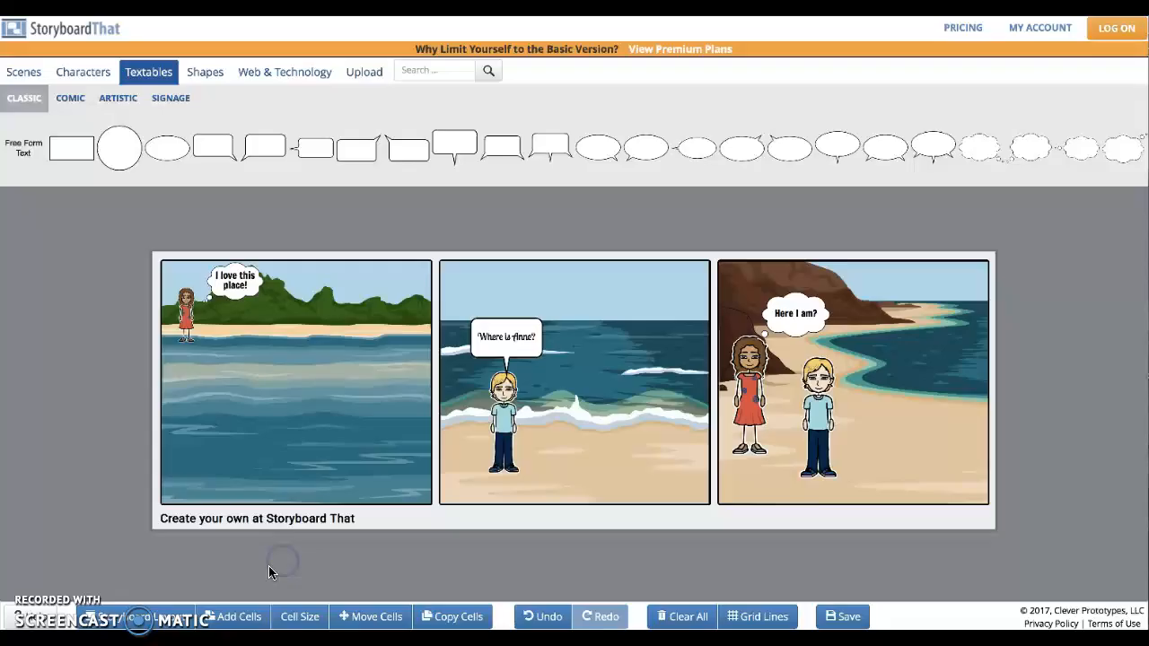
Expand the storyboard to a 4 x 1 layout to add a fourth cell
left_click(238, 619)
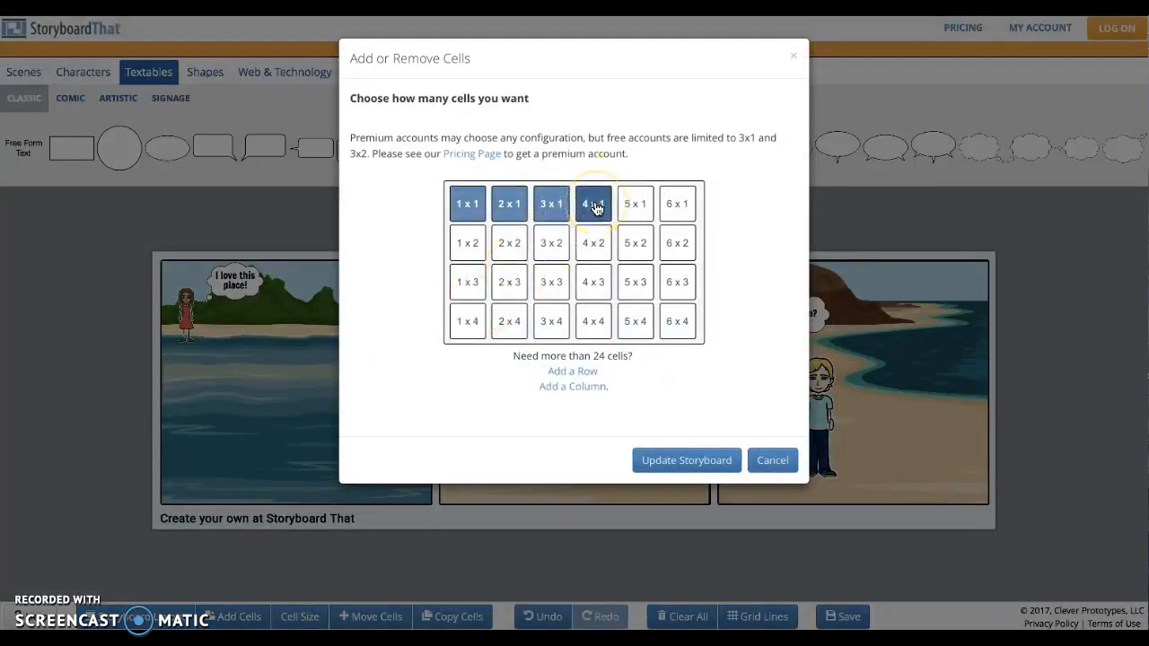
left_click(594, 205)
left_click(686, 460)
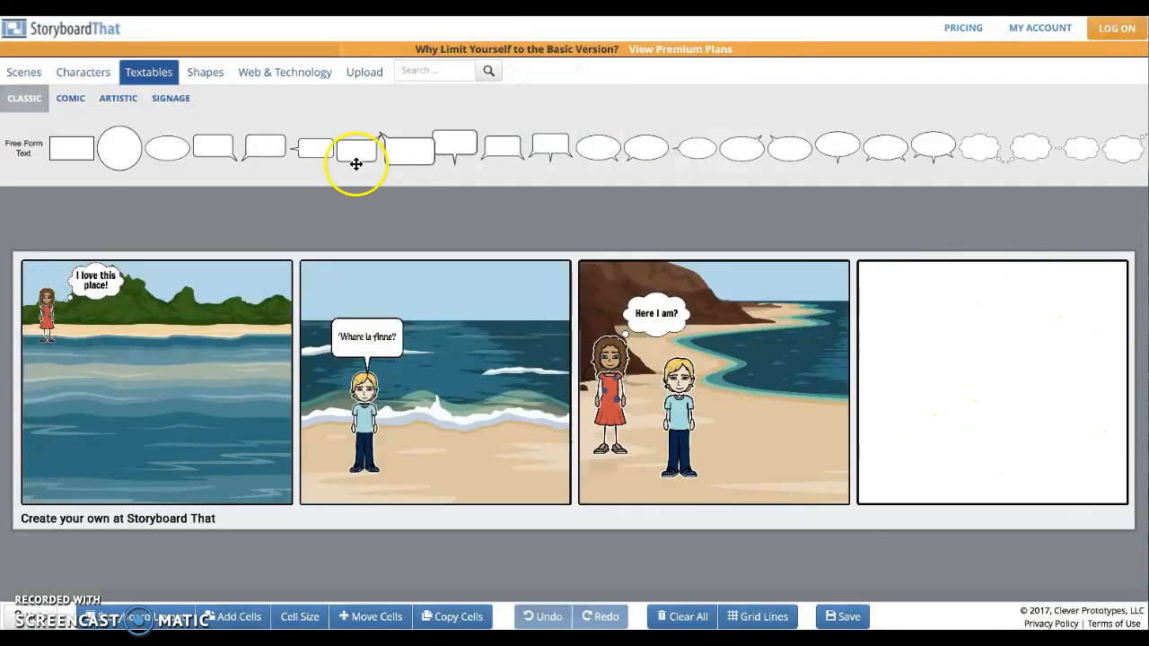
Fill the empty fourth cell with the Outdoor beach scene that has a palm tree at its right edge
left_click(32, 74)
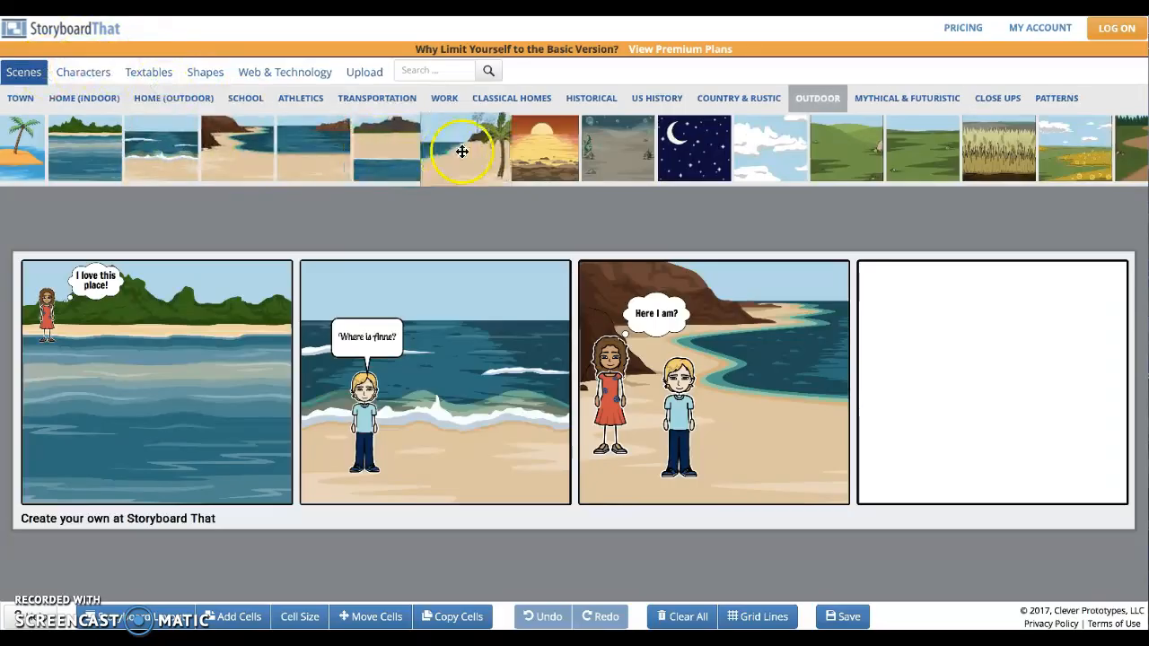
left_click_drag(481, 148, 941, 364)
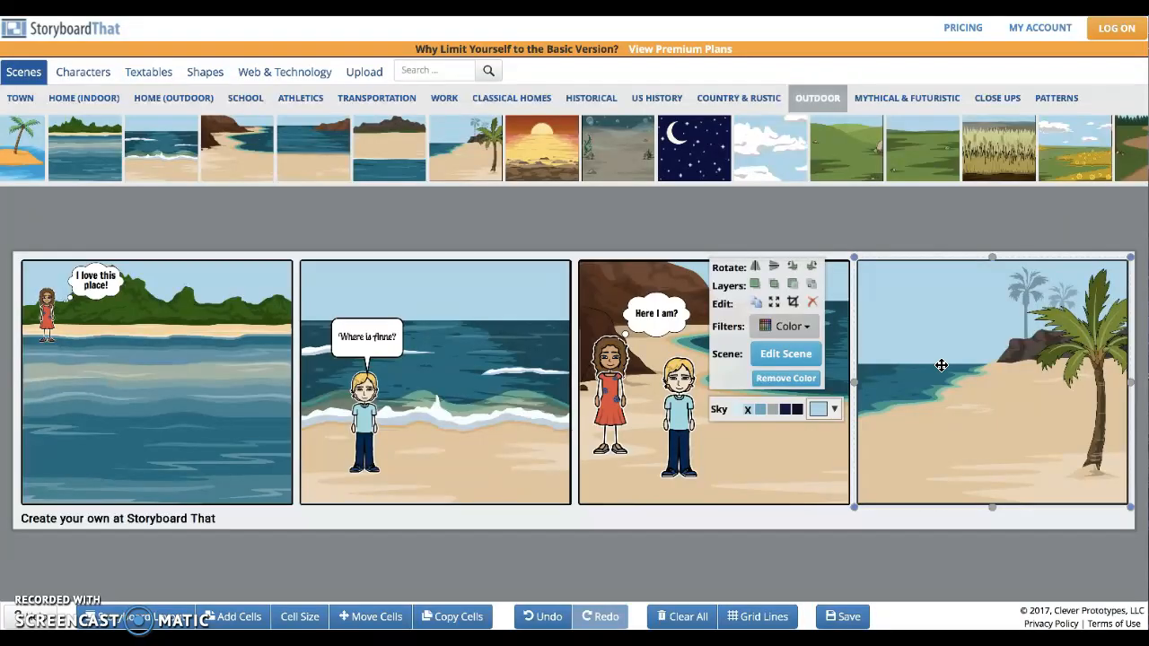
left_click(855, 551)
Save the storyboard with the title "The Day at the Beach", leaving the description empty and no assignment selected
left_click(840, 617)
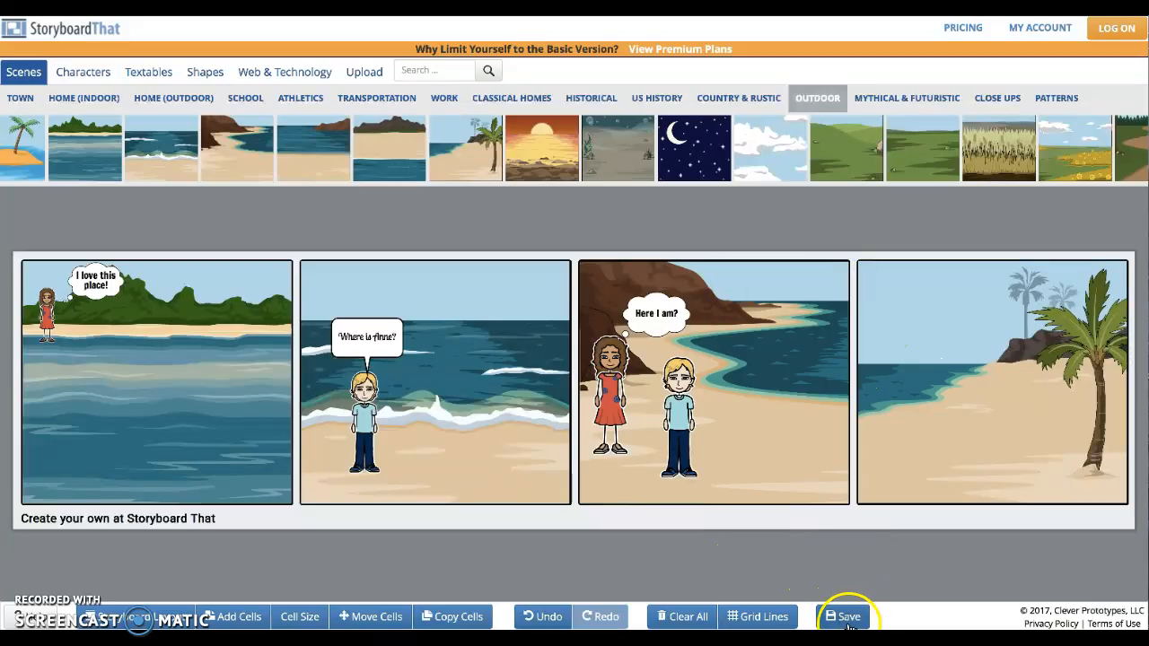
left_click(851, 618)
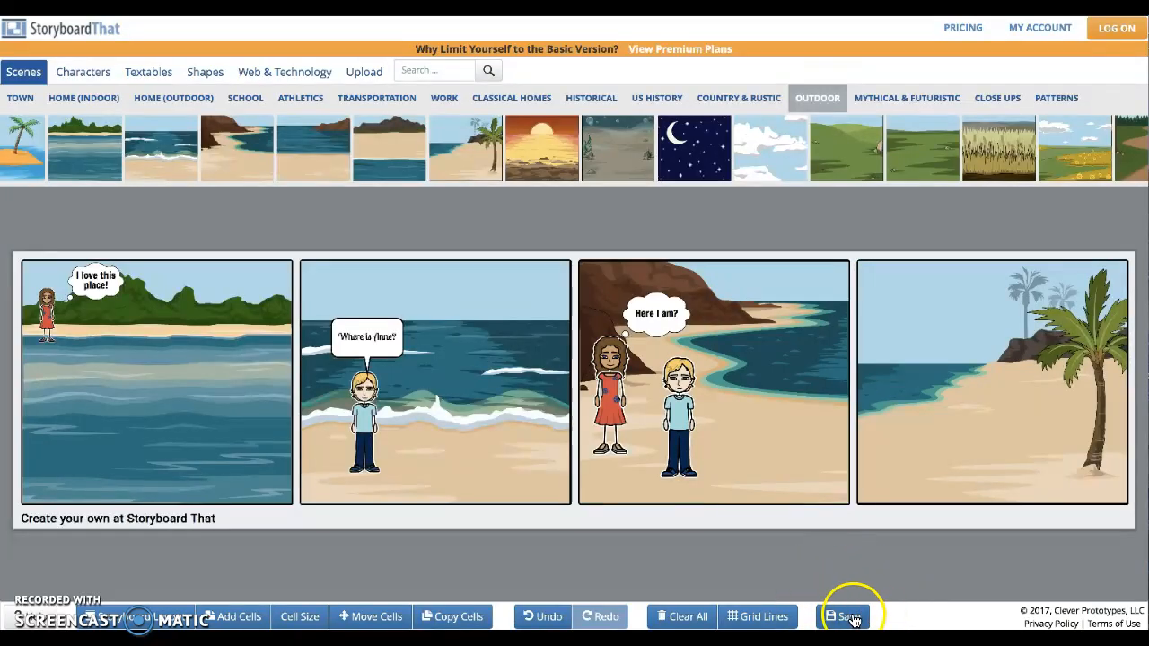
left_click(853, 618)
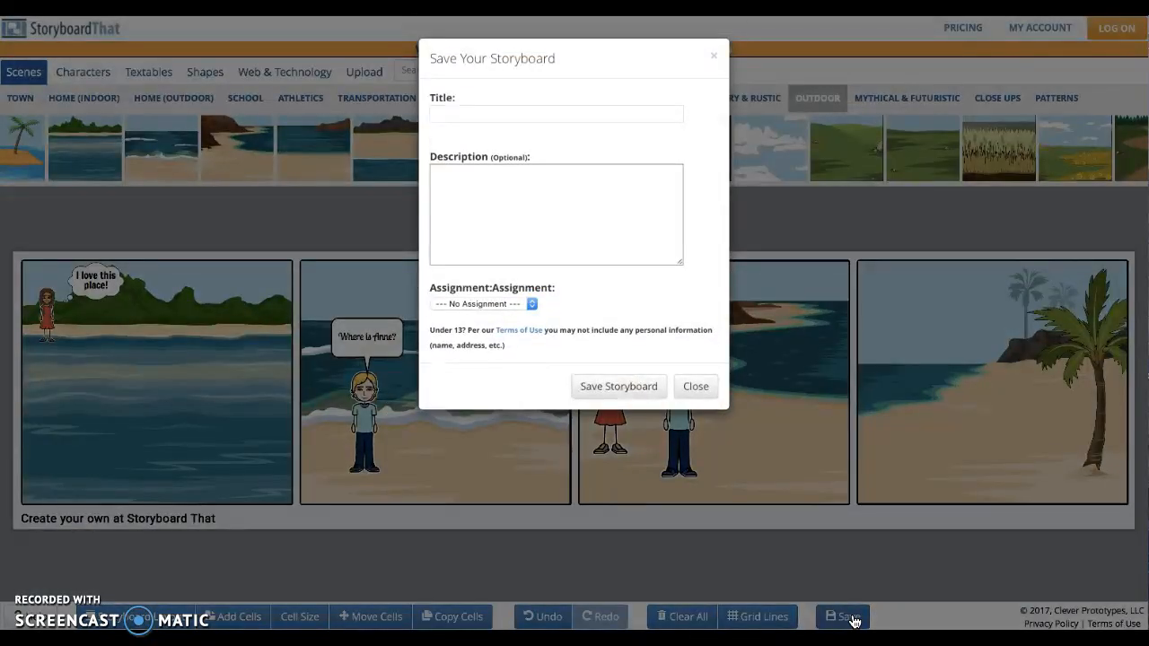
left_click(627, 115)
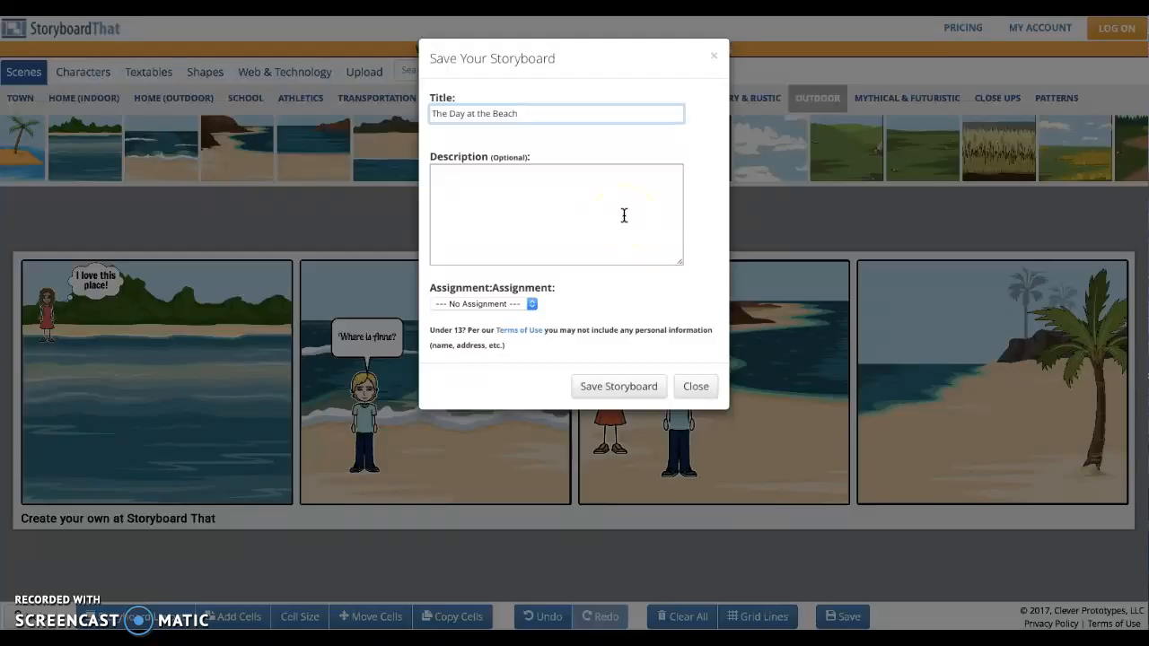
left_click(607, 388)
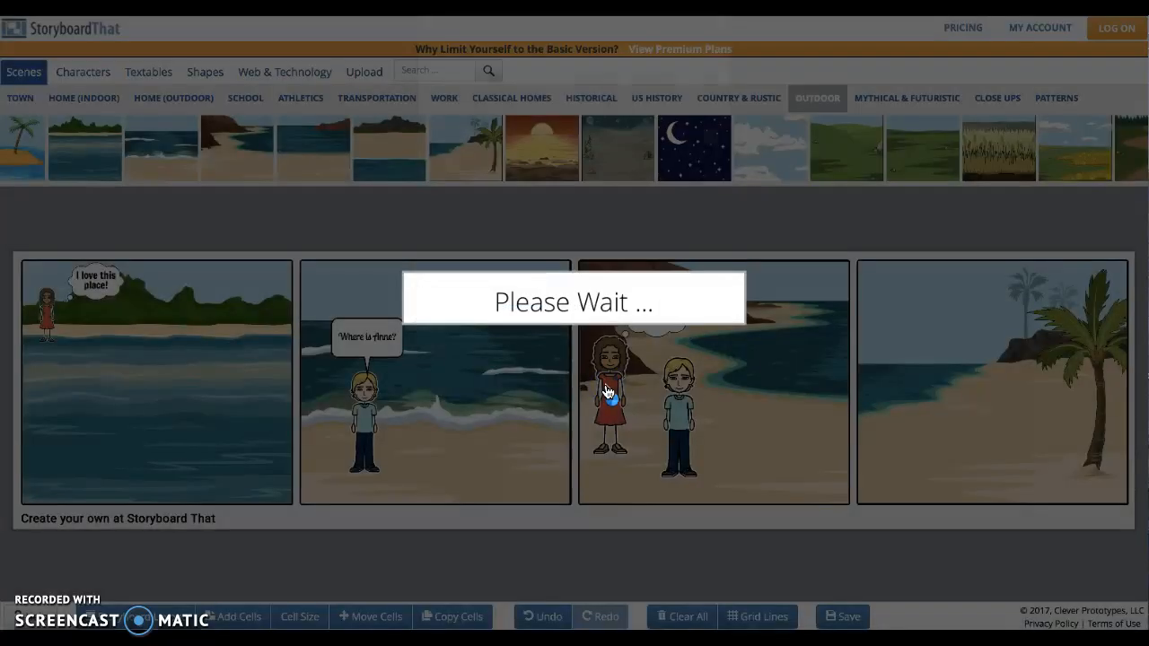